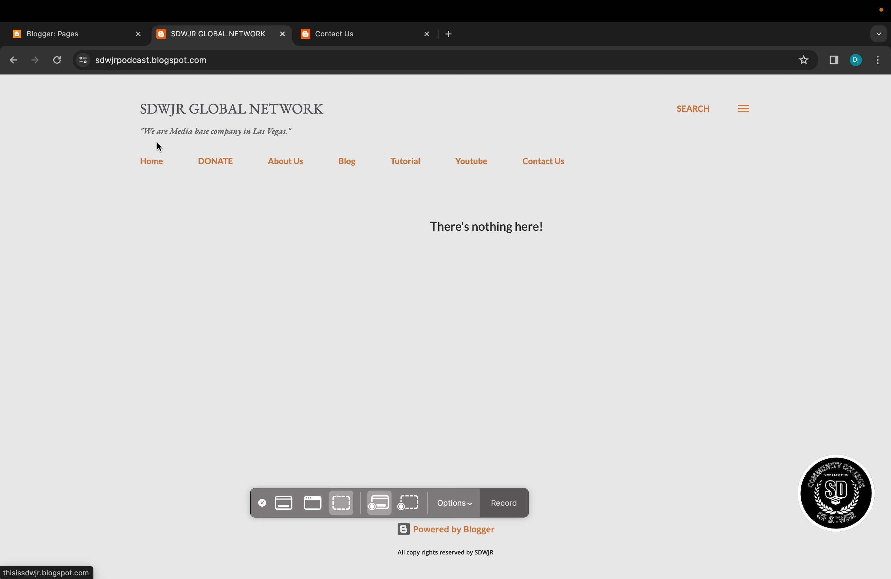
# Follow the site's Home link, examine the linked MOTH site's heading and navigation menu, and return to the podcast site
pyautogui.click(152, 165)
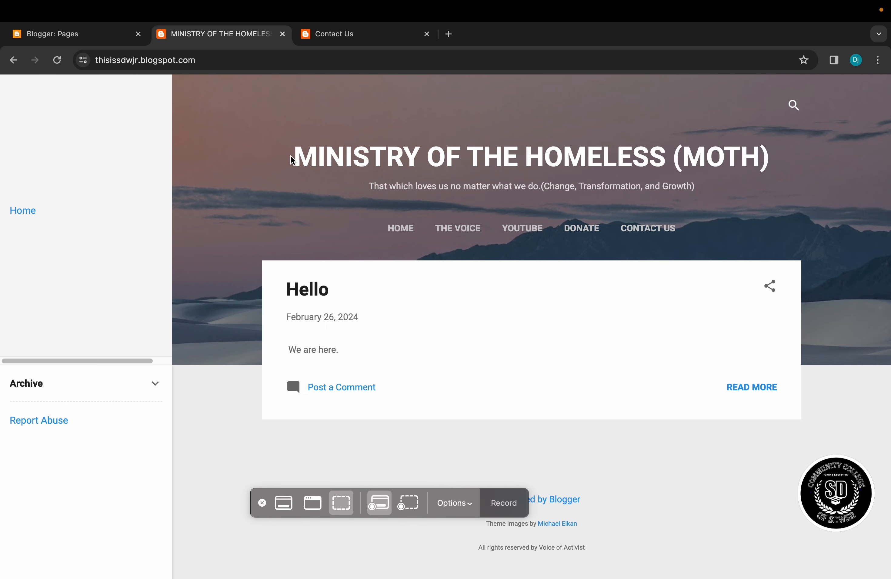
pyautogui.moveTo(293, 156); pyautogui.dragTo(818, 156)
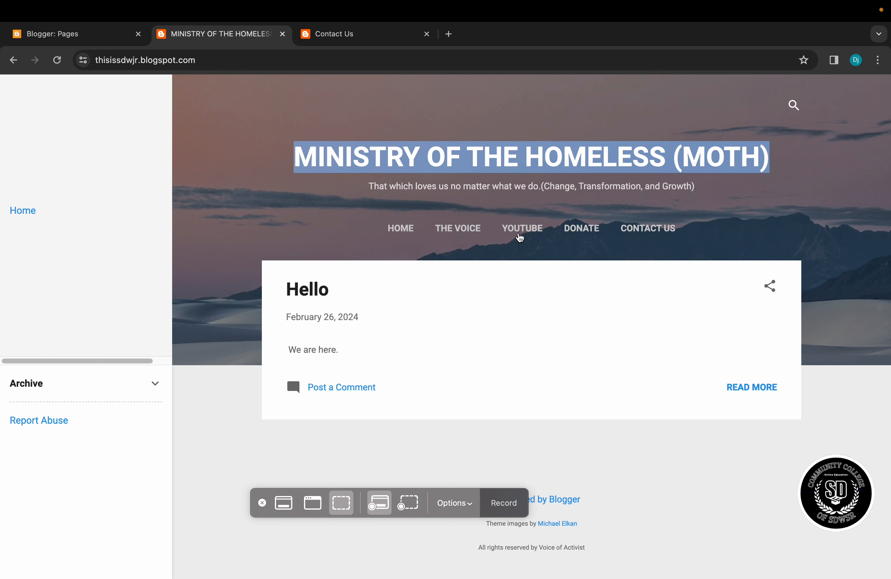
pyautogui.moveTo(352, 232); pyautogui.dragTo(708, 231)
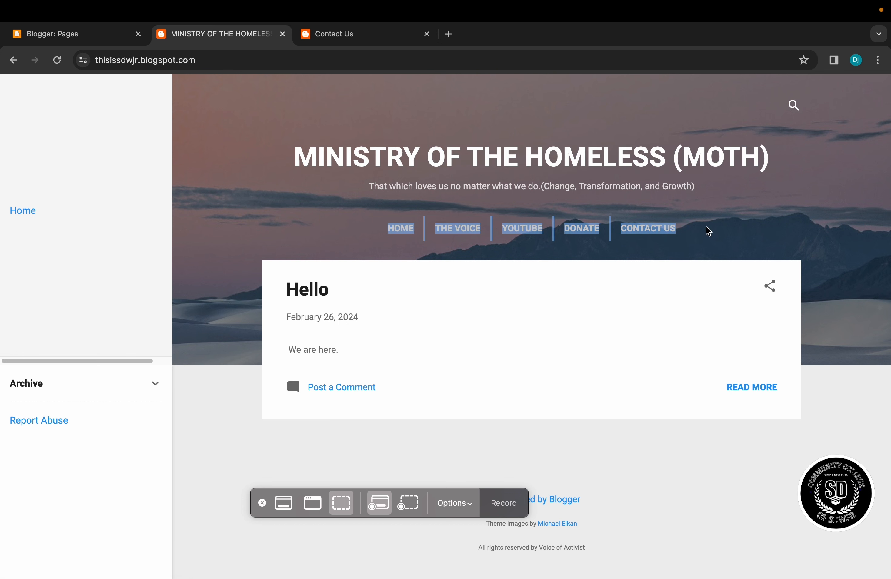
pyautogui.click(13, 61)
# Open the DONATE link, highlight the recipient's name on the PayPal donation page, and return to the podcast site
pyautogui.click(227, 169)
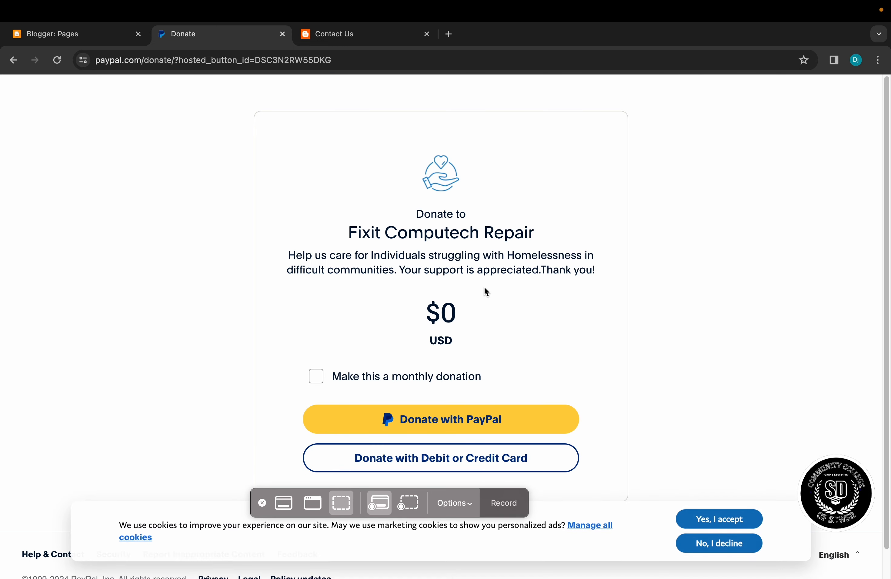
pyautogui.moveTo(318, 228); pyautogui.dragTo(575, 236)
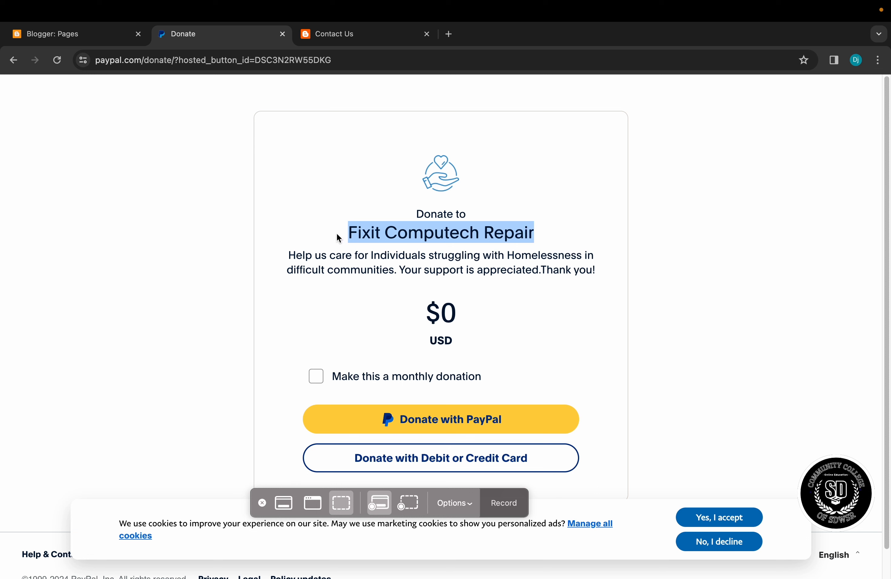
pyautogui.moveTo(330, 233); pyautogui.dragTo(536, 227)
pyautogui.moveTo(318, 235); pyautogui.dragTo(538, 238)
pyautogui.click(13, 61)
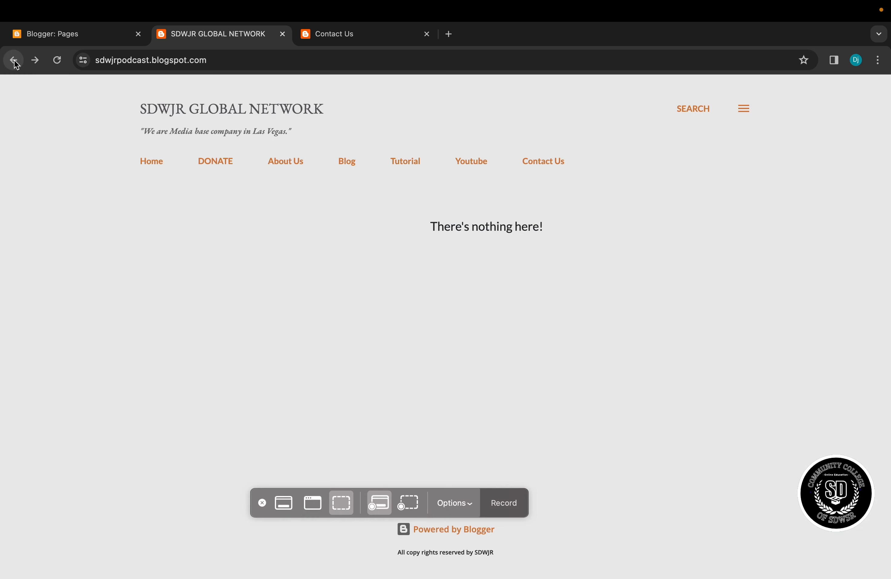
# View the About Us page down to its comments section and return to the site's home page
pyautogui.click(299, 165)
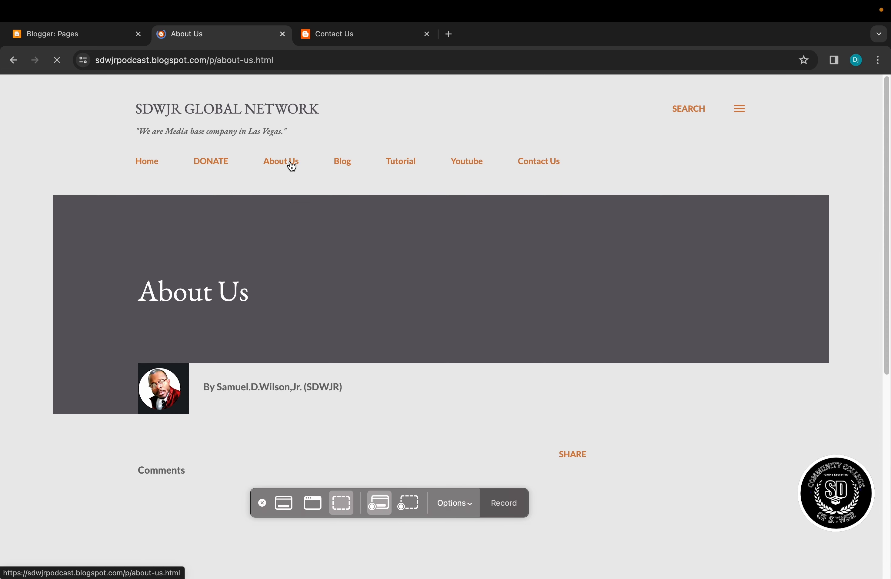
pyautogui.scroll(-4, 241, 395)
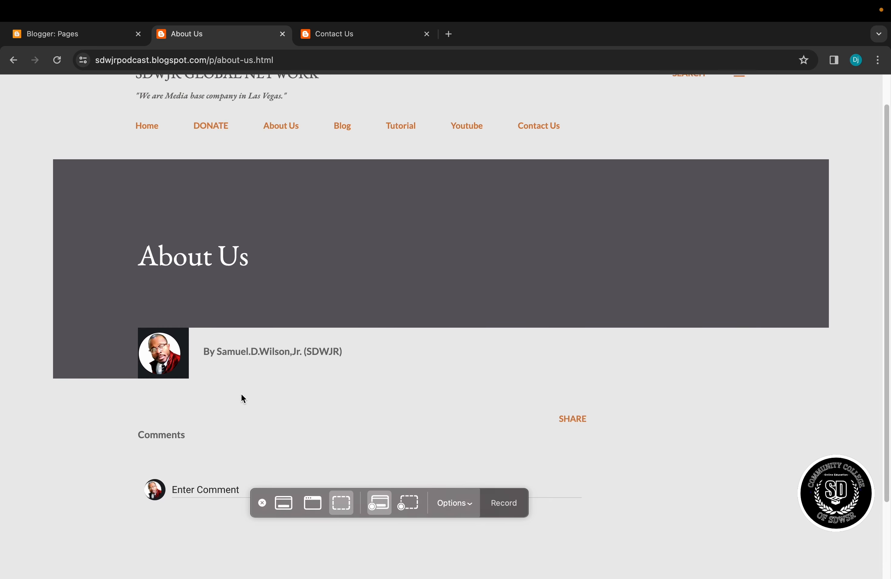
pyautogui.scroll(2, 293, 372)
pyautogui.scroll(2, 313, 257)
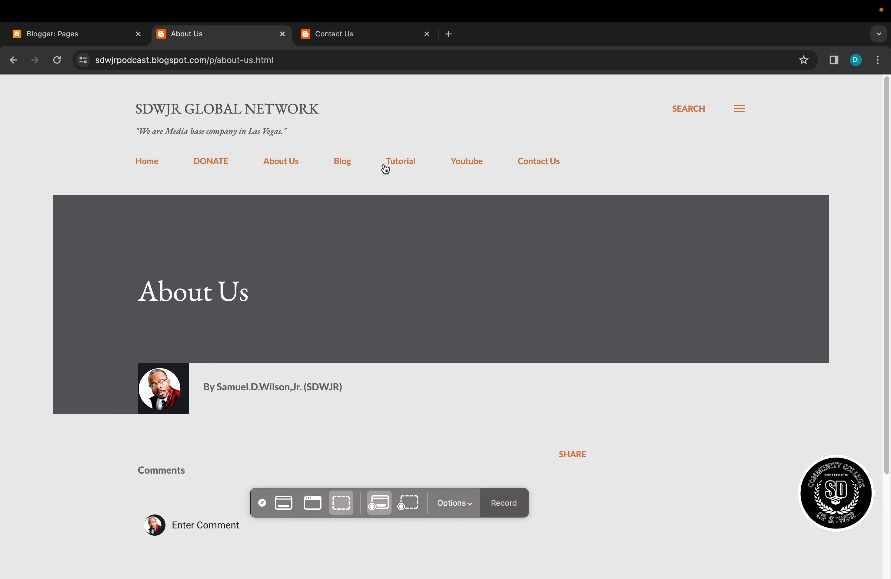
pyautogui.click(14, 60)
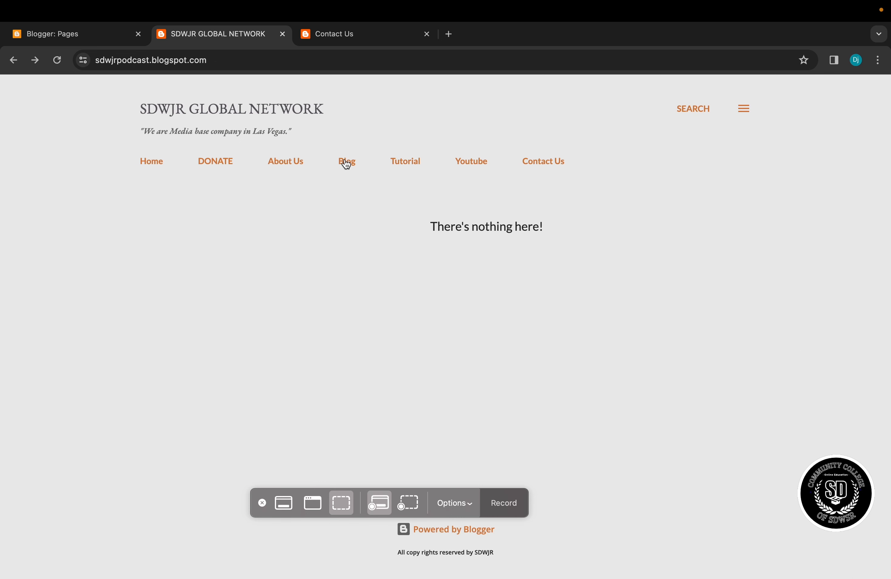
# View the Blog and Tutorial pages in turn, returning to the site's home page after each
pyautogui.click(343, 162)
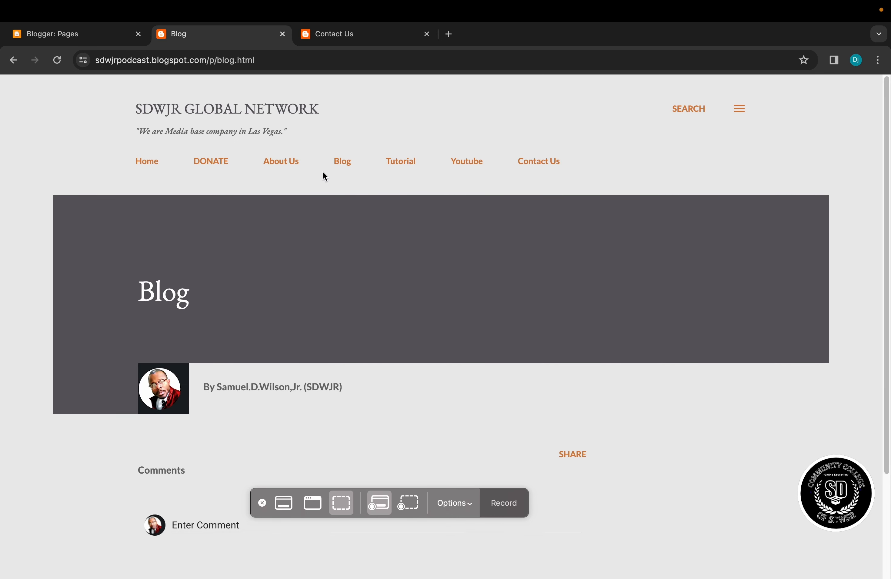
pyautogui.click(14, 61)
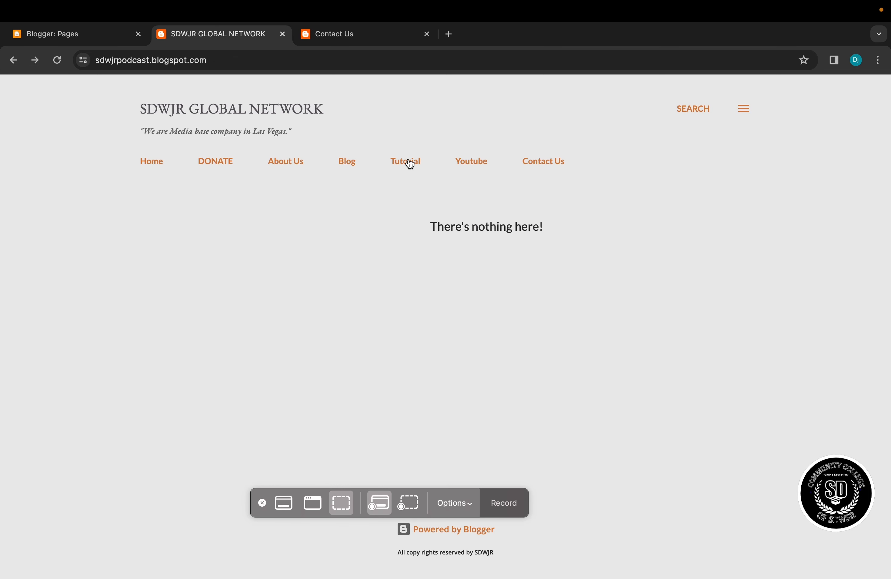
pyautogui.click(407, 162)
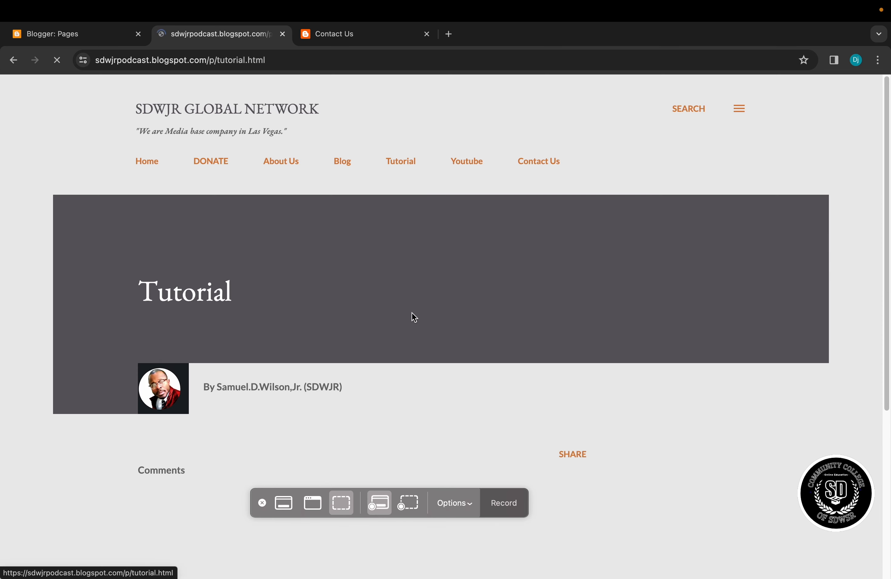
pyautogui.click(17, 63)
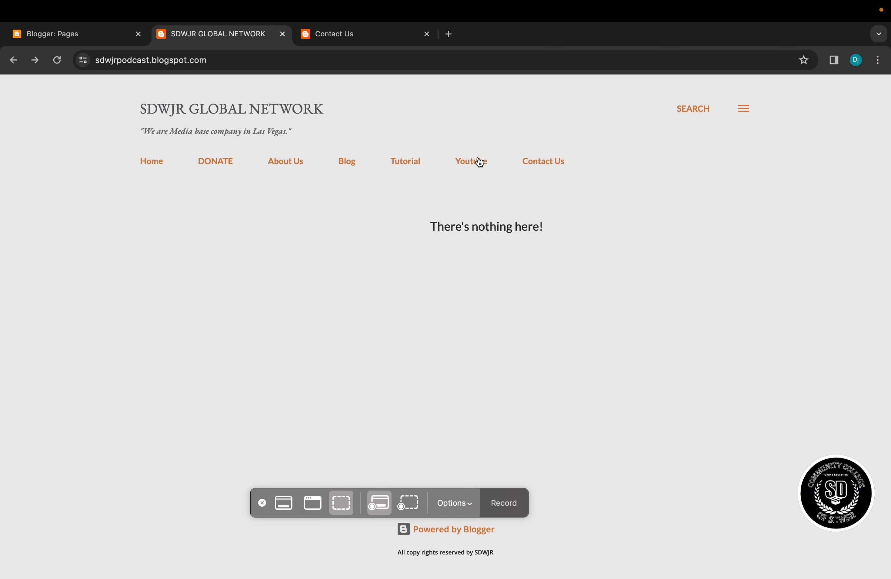
# View the Youtube page with its embedded video and the Contact Us page with its contact form
pyautogui.click(476, 161)
pyautogui.scroll(-5, 428, 275)
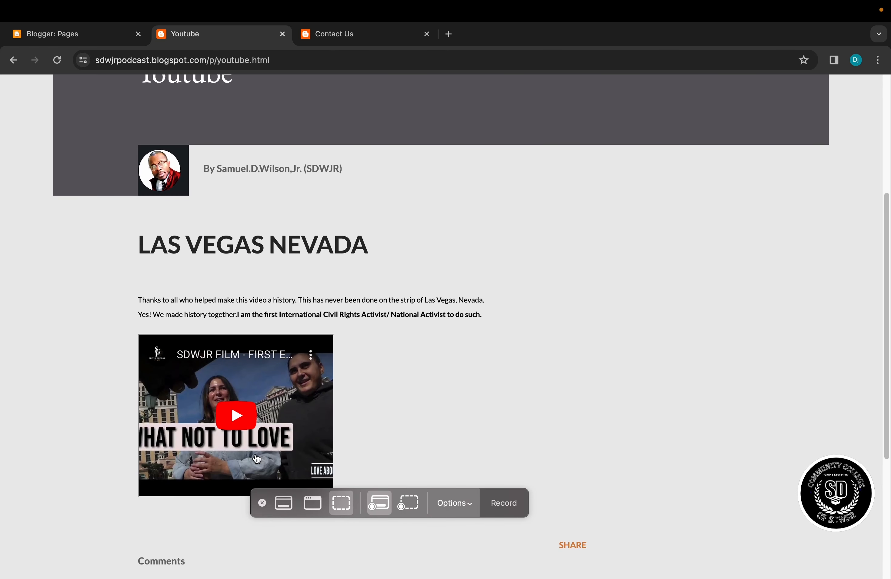
pyautogui.scroll(5, 361, 342)
pyautogui.click(539, 162)
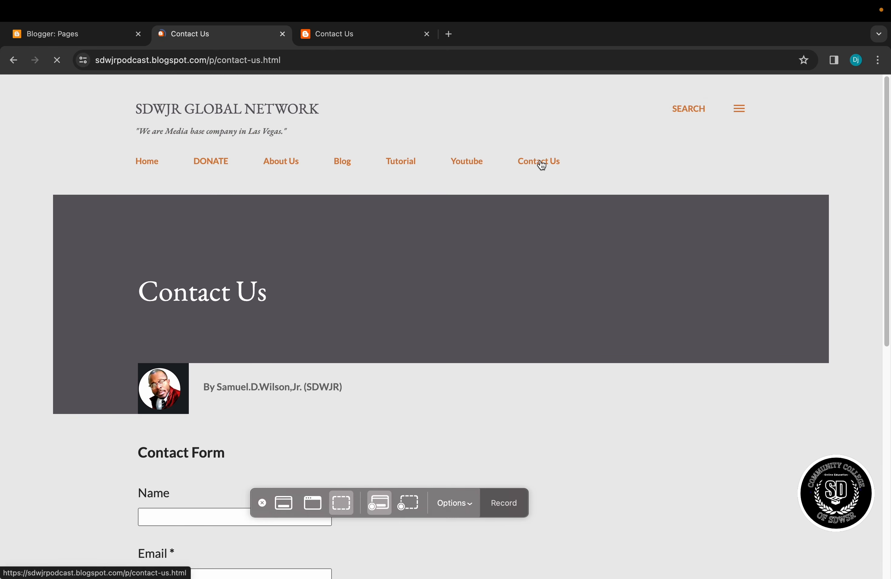
pyautogui.scroll(-1, 399, 326)
pyautogui.scroll(1, 398, 326)
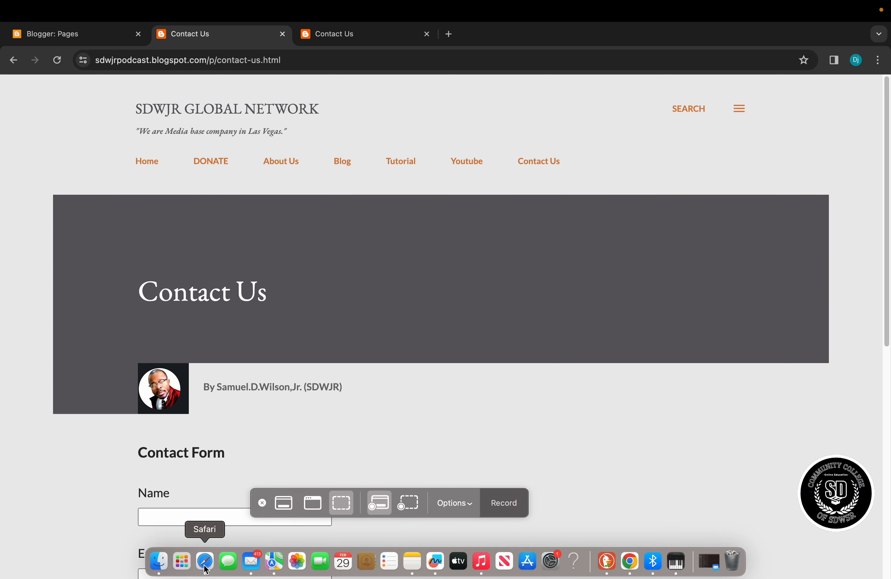
# Switch to Safari and examine the SDWJR BLOG's sidebar profile and navigation menu
pyautogui.click(205, 573)
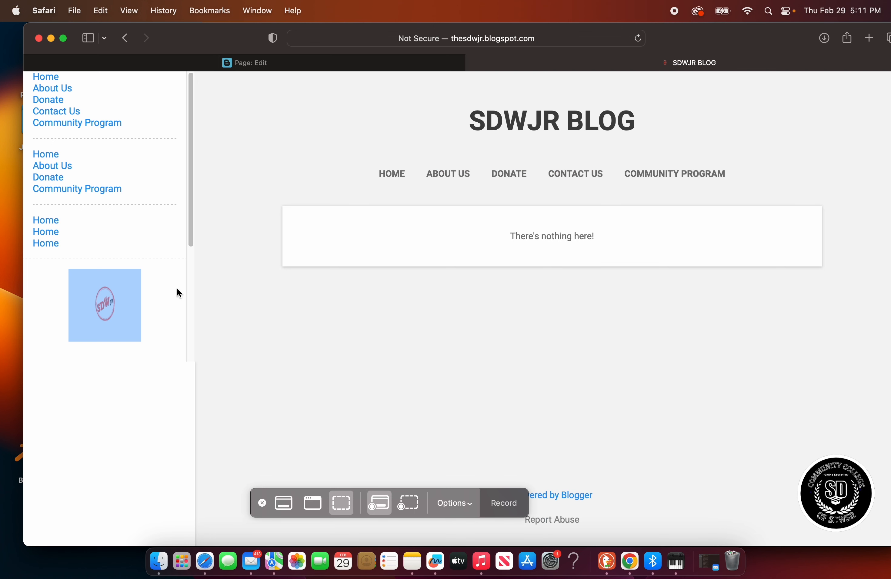
pyautogui.click(240, 321)
pyautogui.scroll(-5, 171, 324)
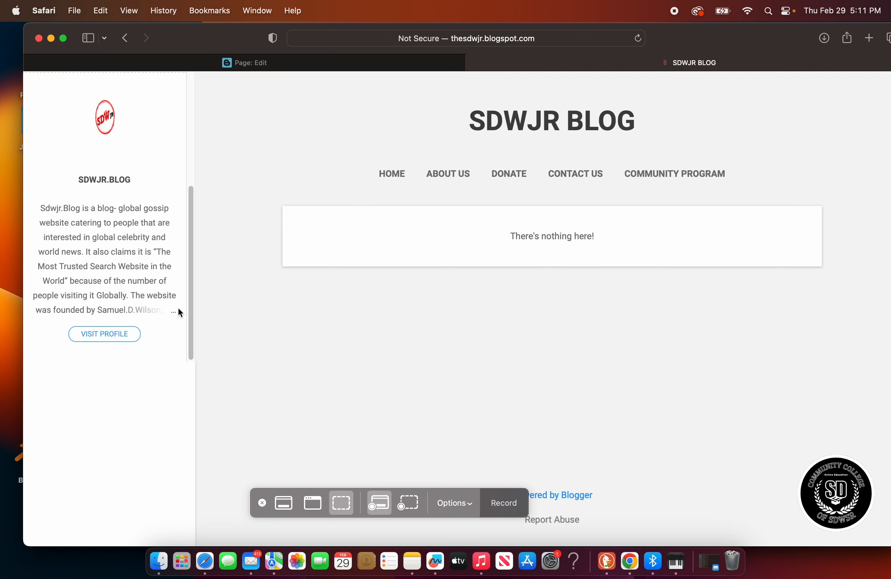
pyautogui.moveTo(324, 173); pyautogui.dragTo(663, 189)
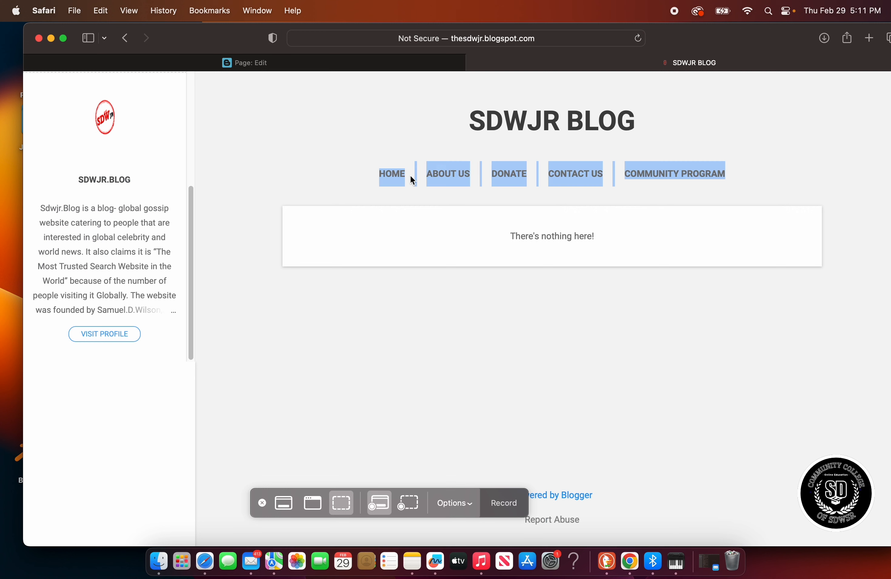
pyautogui.click(343, 173)
pyautogui.moveTo(328, 174); pyautogui.dragTo(760, 174)
pyautogui.moveTo(318, 180); pyautogui.dragTo(655, 192)
# View the SDWJR BLOG's About Us, Donate and Contact Us pages
pyautogui.click(396, 176)
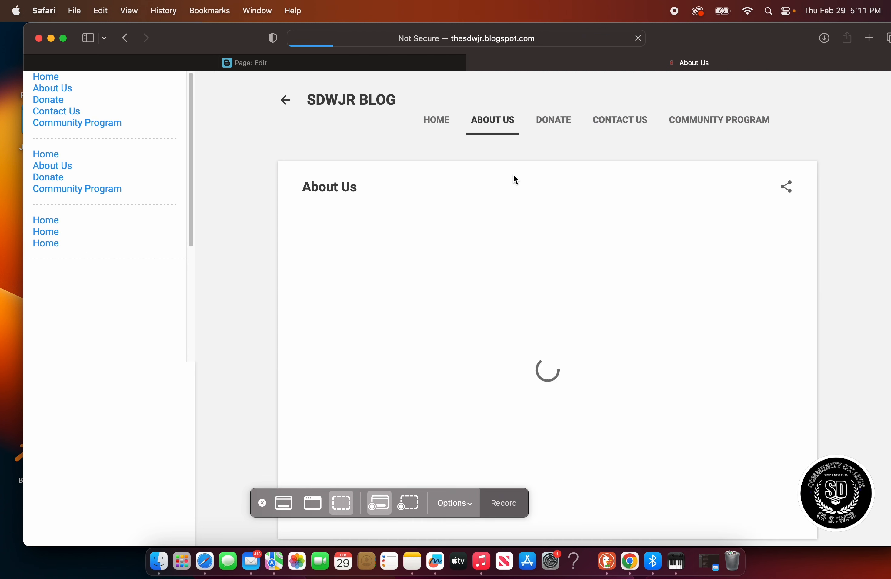
pyautogui.click(565, 120)
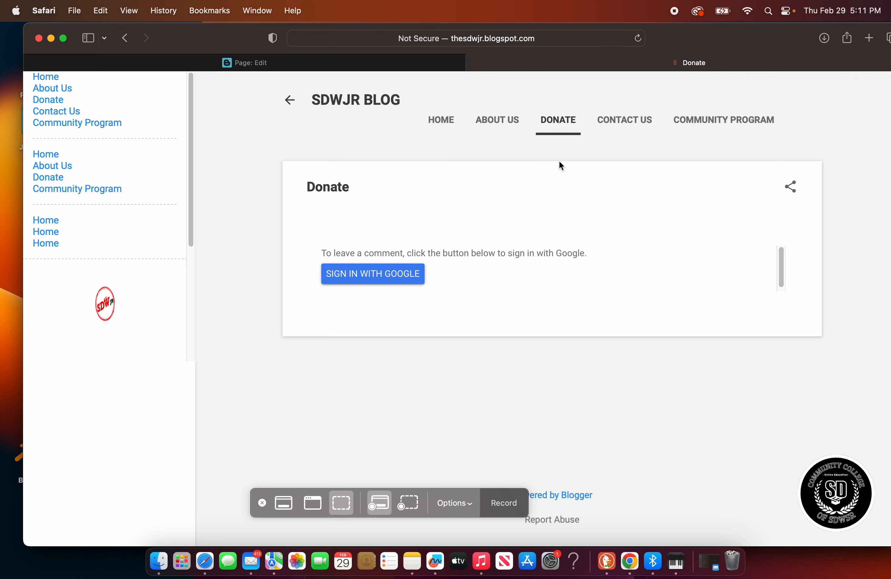
pyautogui.click(649, 128)
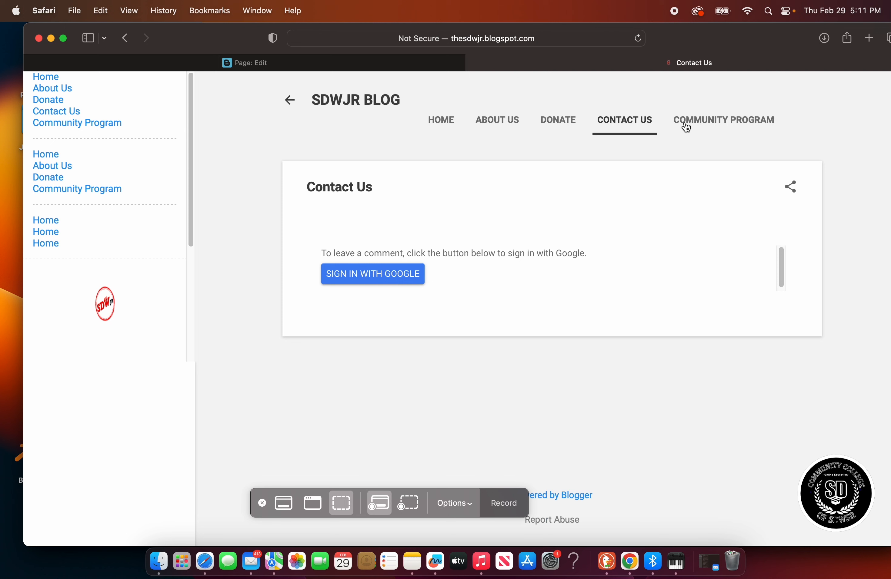
# Bring up the SDWJR BLOG's Contact Us page editor and reposition the browser window so it is fully visible
pyautogui.scroll(-1, 173, 257)
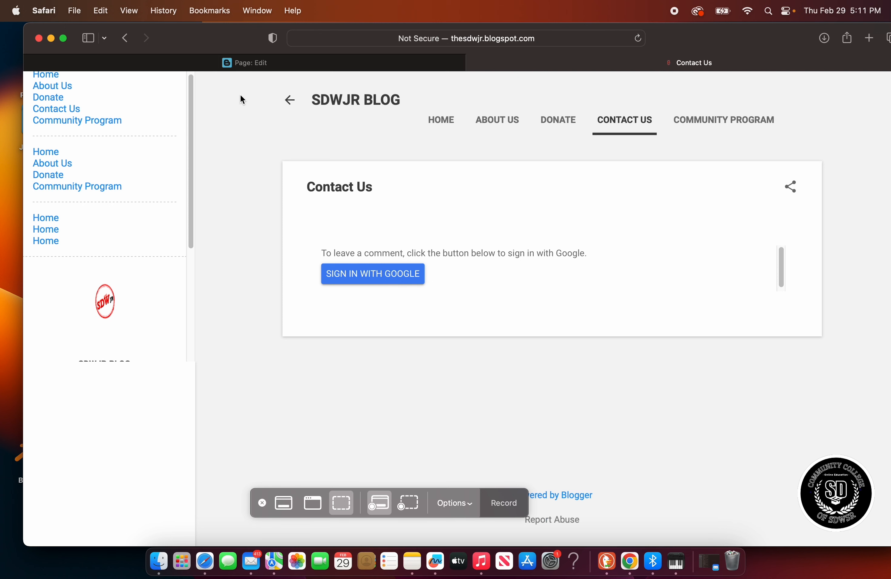
pyautogui.click(294, 66)
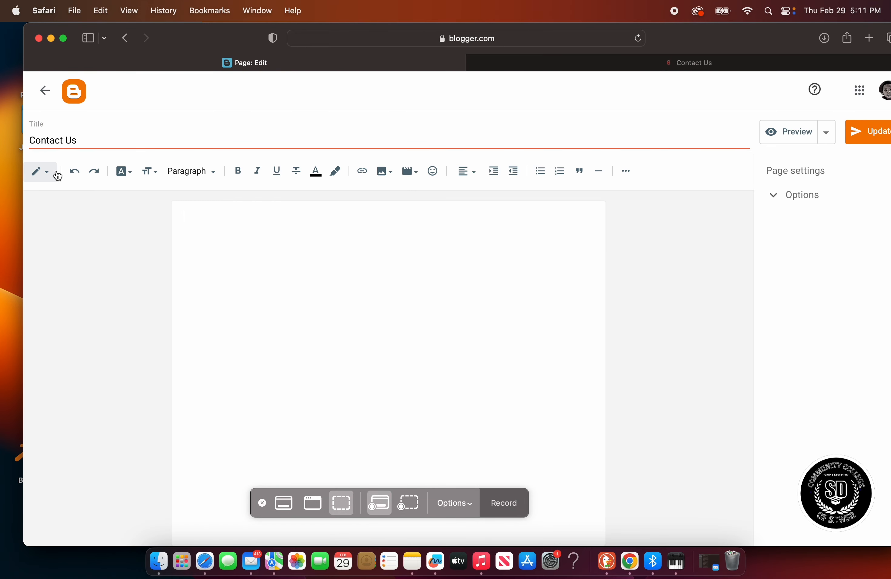
pyautogui.moveTo(793, 43); pyautogui.dragTo(774, 47)
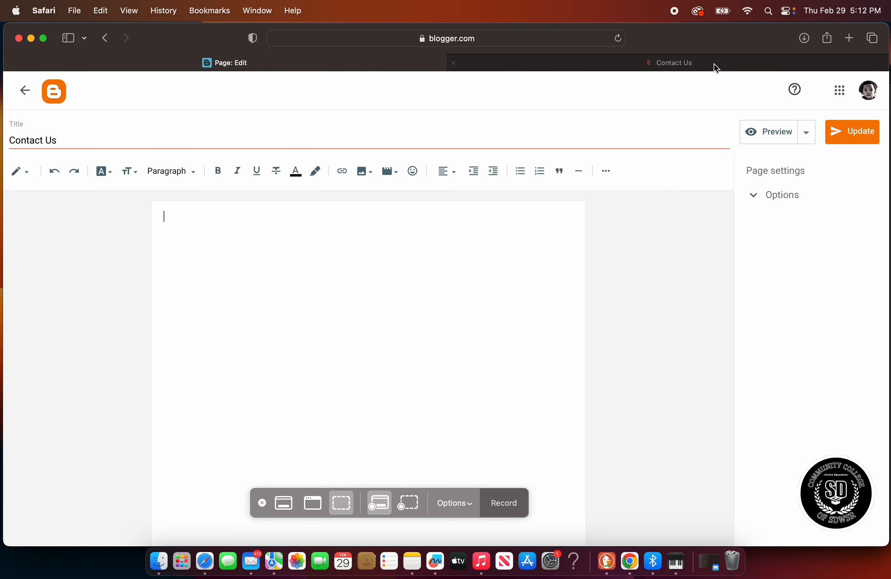
# Switch to Chrome and open the SDWJR GLOBAL NETWORK's Contact Us page for editing from the Blogger Pages list
pyautogui.click(638, 567)
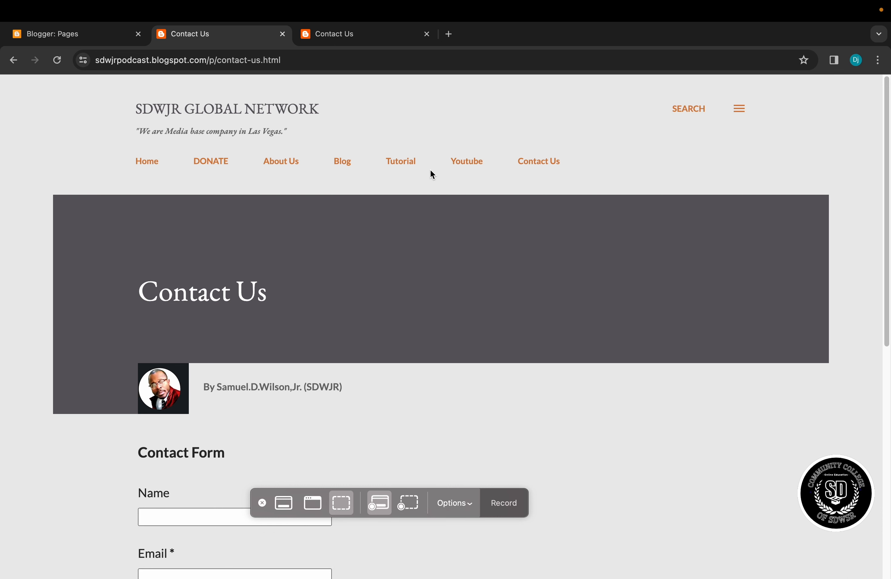
pyautogui.click(533, 164)
pyautogui.click(114, 39)
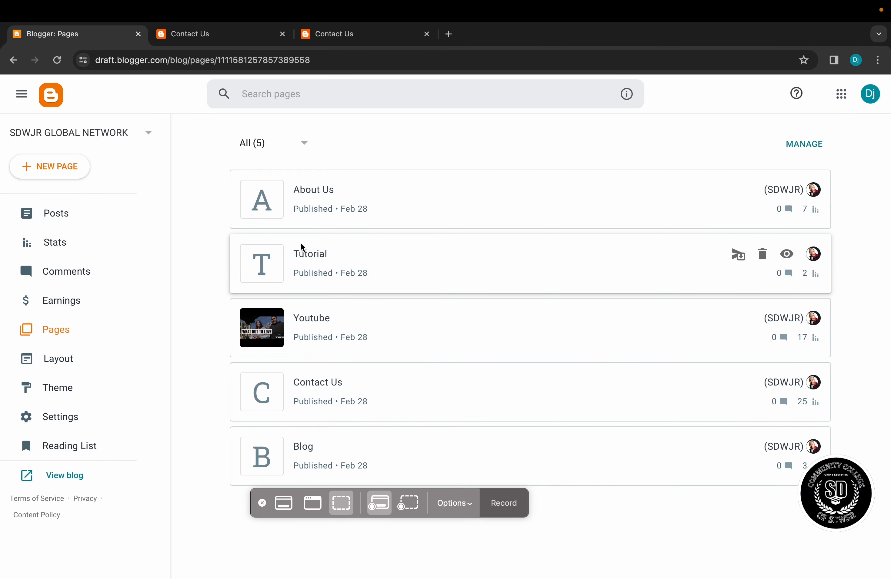
pyautogui.click(271, 390)
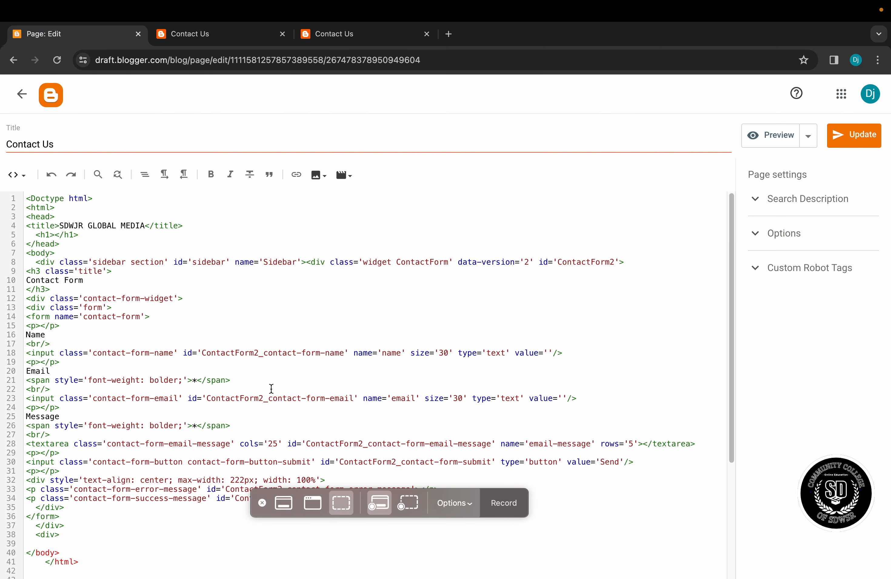
# Examine the Contact Us page's full HTML code and highlight the text "SDWJR GLOBAL MEDIA" inside its title tag
pyautogui.scroll(-3, 77, 539)
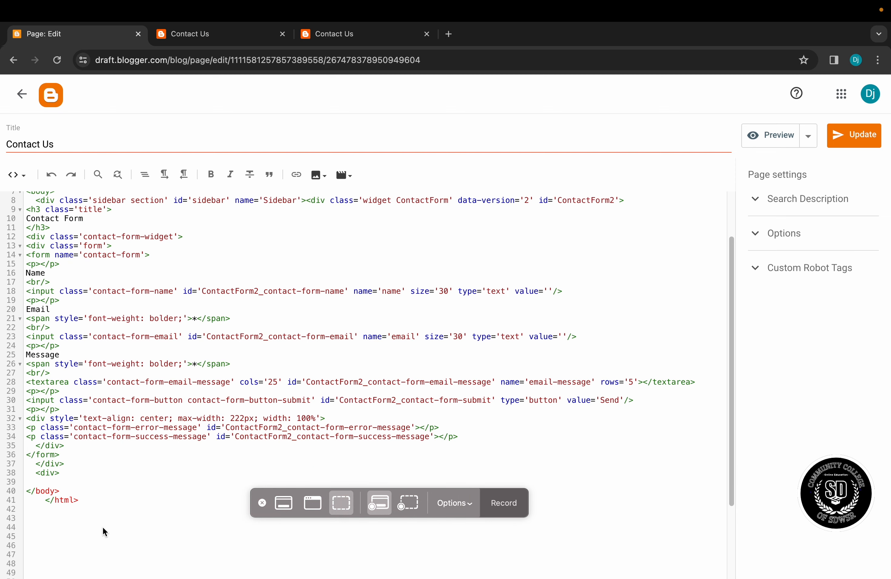
pyautogui.moveTo(91, 503); pyautogui.dragTo(31, 193)
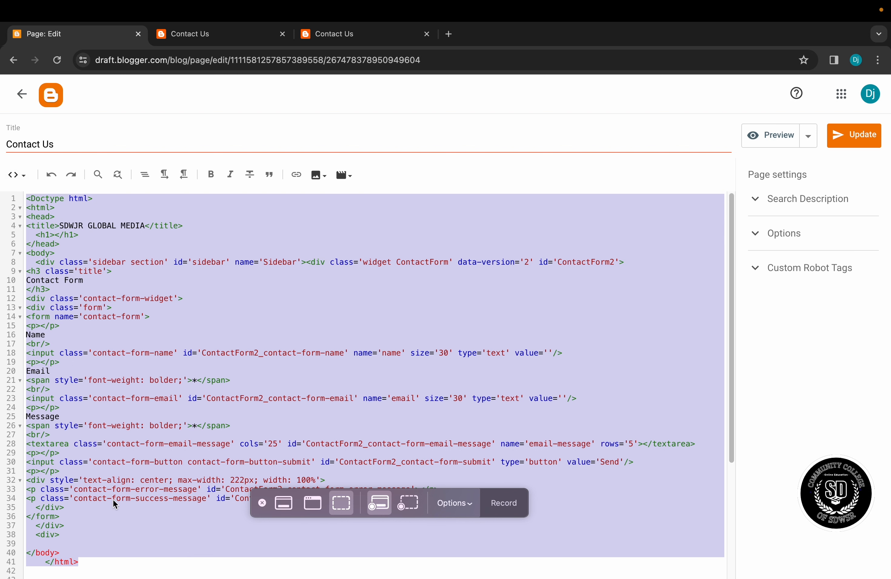
pyautogui.click(219, 210)
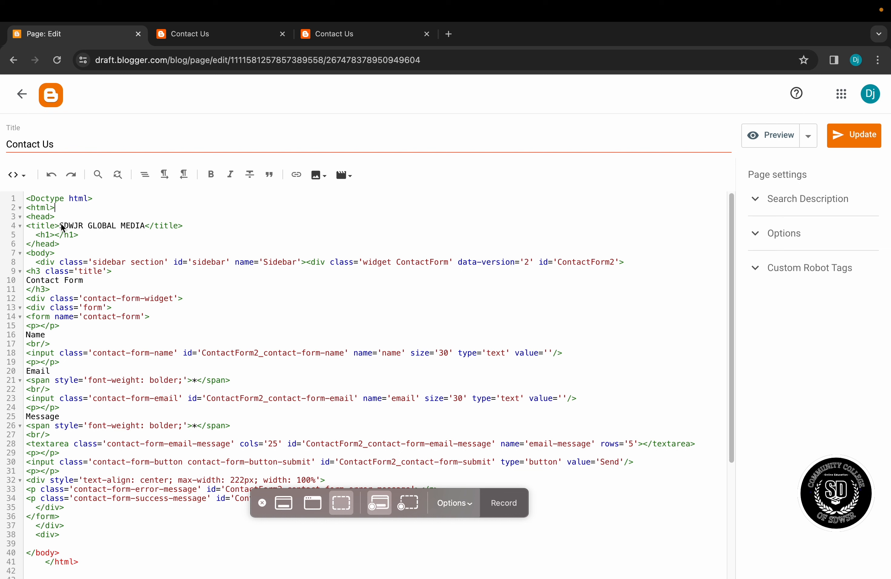
pyautogui.moveTo(59, 226); pyautogui.dragTo(123, 228)
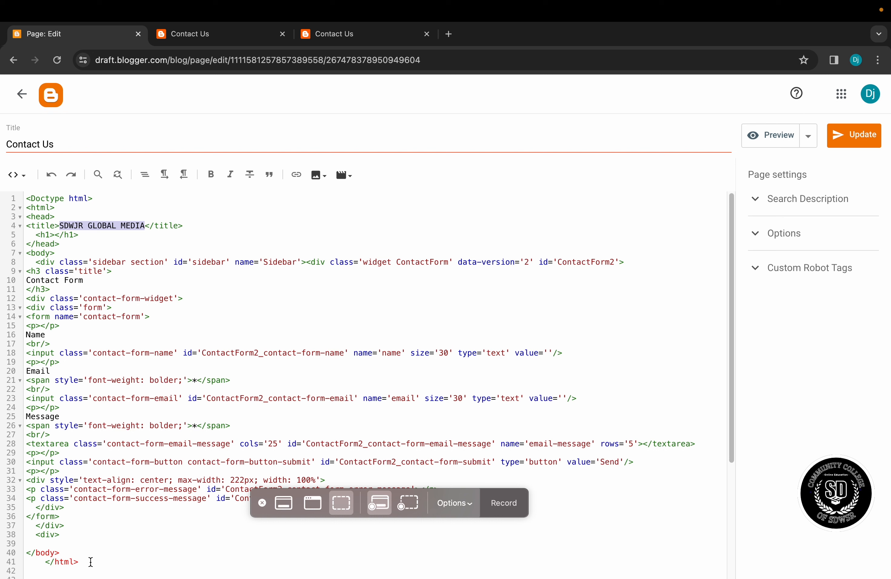
# Copy the entire HTML code of the SDWJR GLOBAL NETWORK's Contact Us page and switch to the SDWJR BLOG's Contact Us editor in Safari
pyautogui.moveTo(84, 562); pyautogui.dragTo(27, 166)
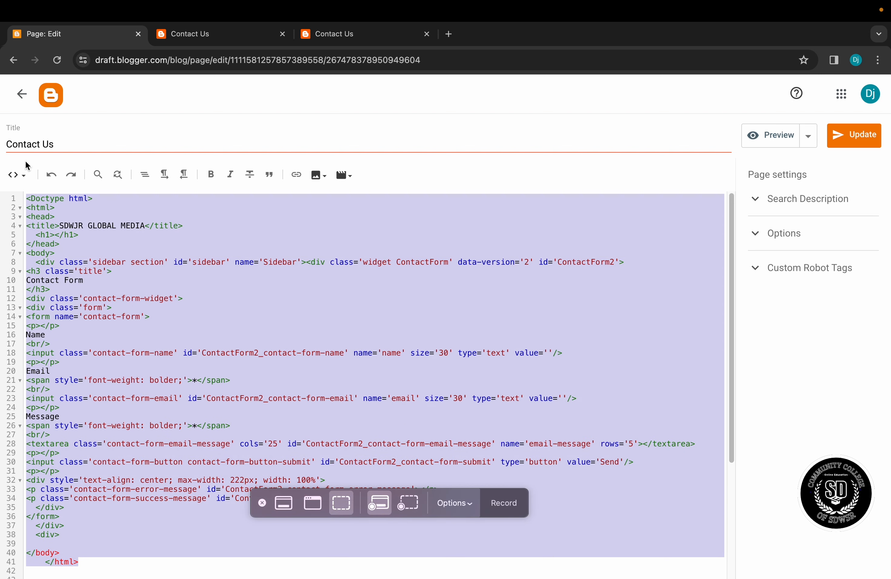
pyautogui.rightClick(198, 223)
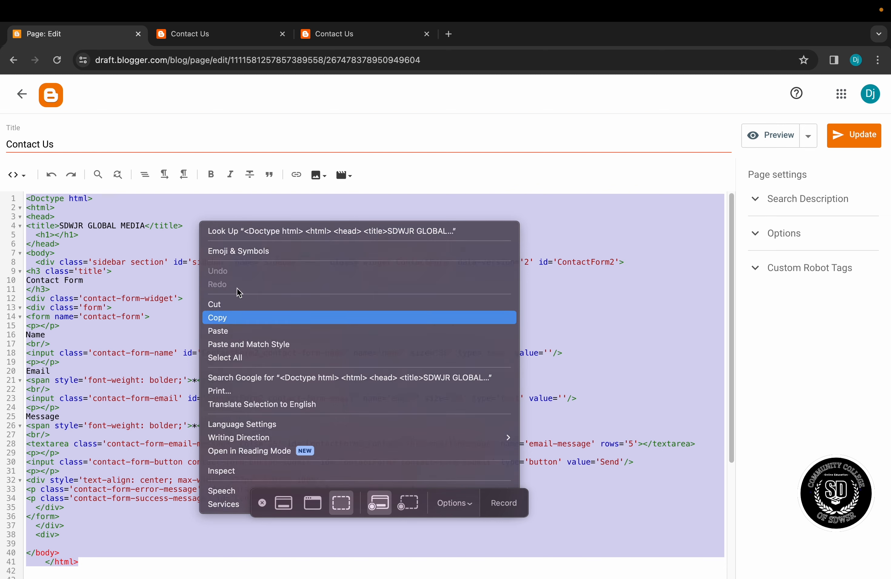
pyautogui.click(237, 317)
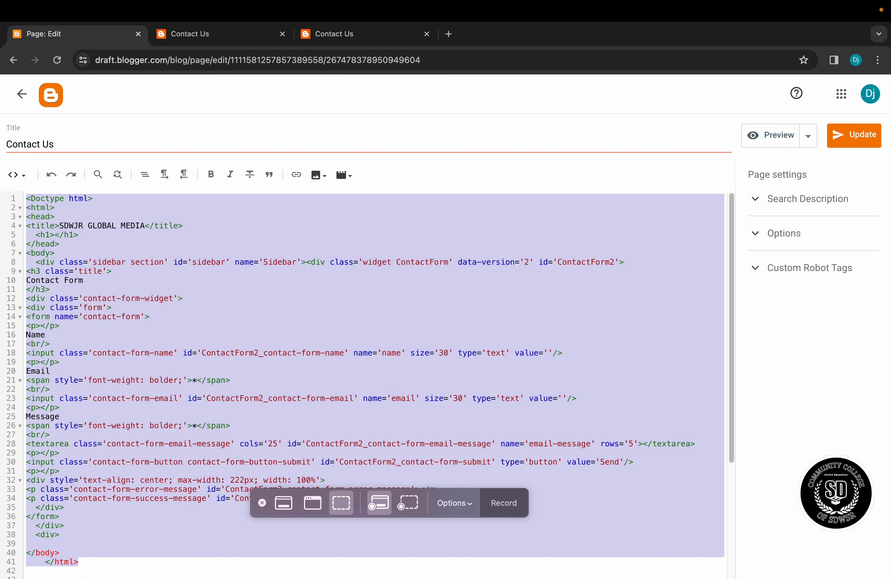
pyautogui.click(203, 568)
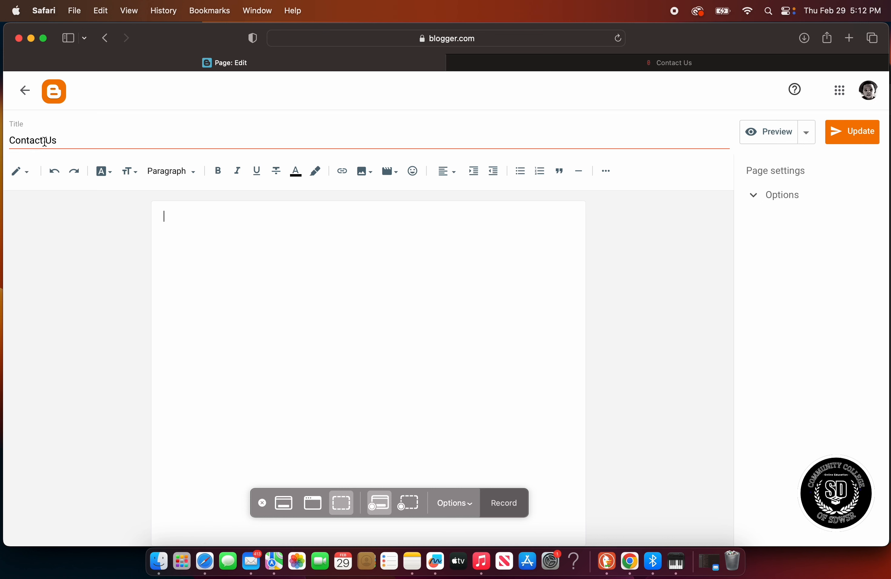
# Try to paste the copied HTML code into the Contact Us page body in Compose view
pyautogui.rightClick(167, 210)
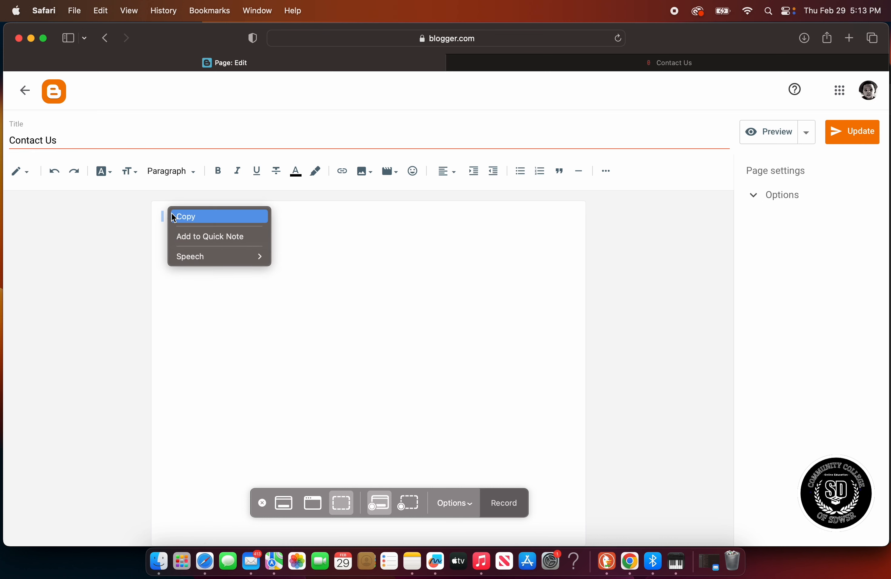
pyautogui.click(323, 233)
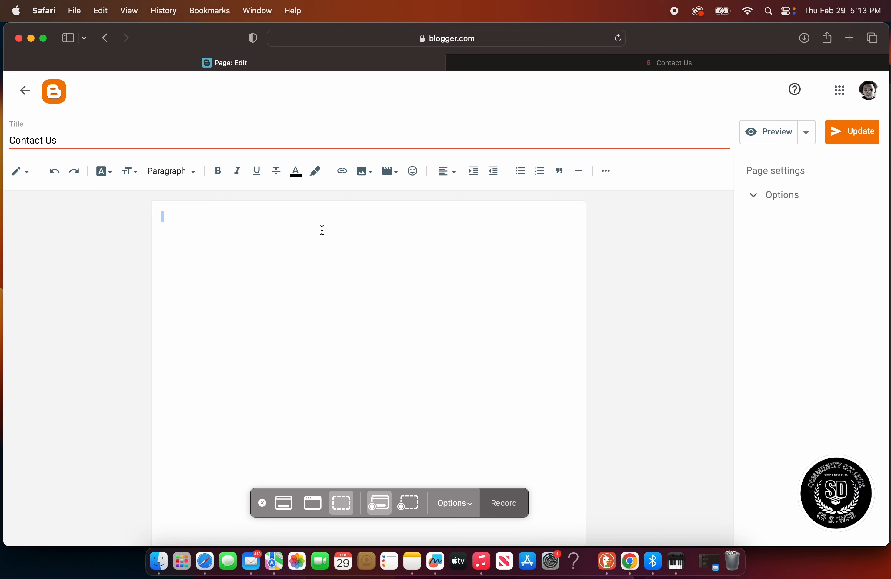
pyautogui.press('super+v')
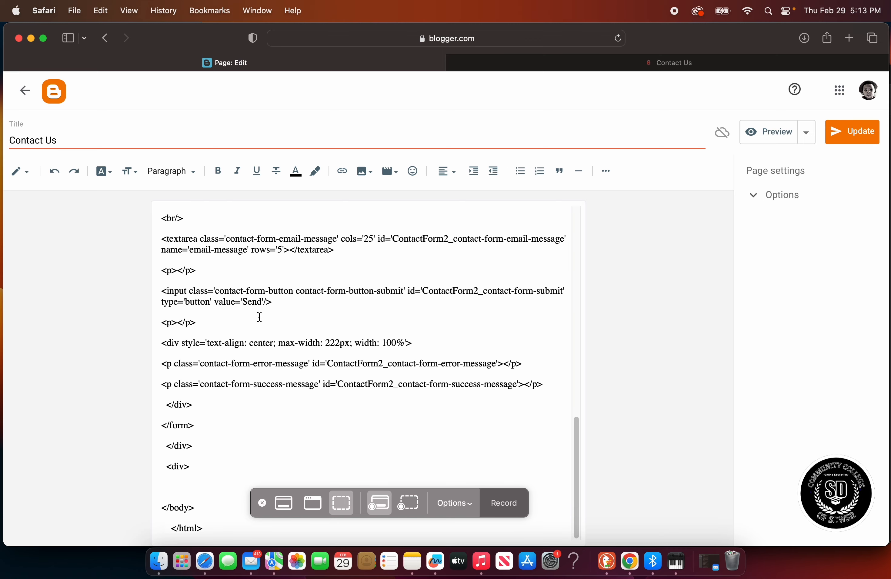
pyautogui.scroll(20, 259, 317)
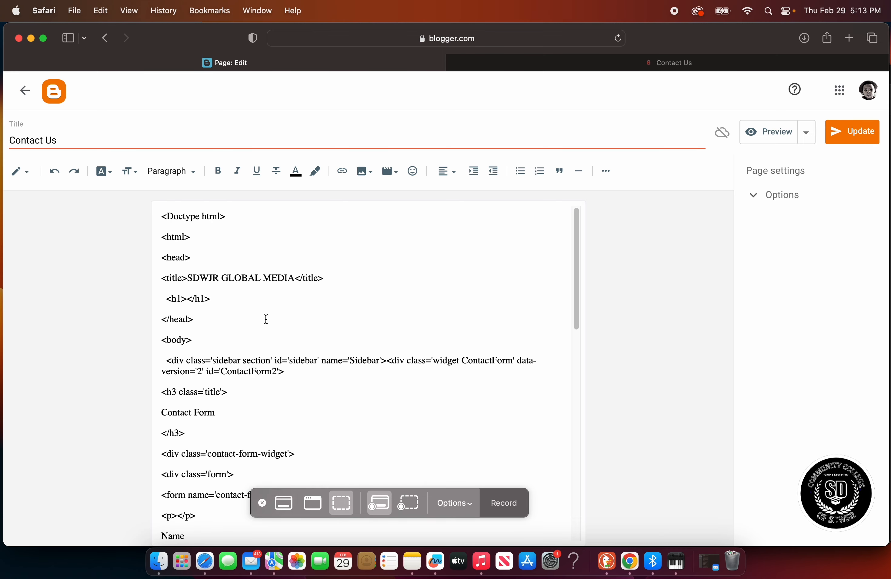
pyautogui.scroll(-1, 266, 319)
pyautogui.scroll(-20, 266, 319)
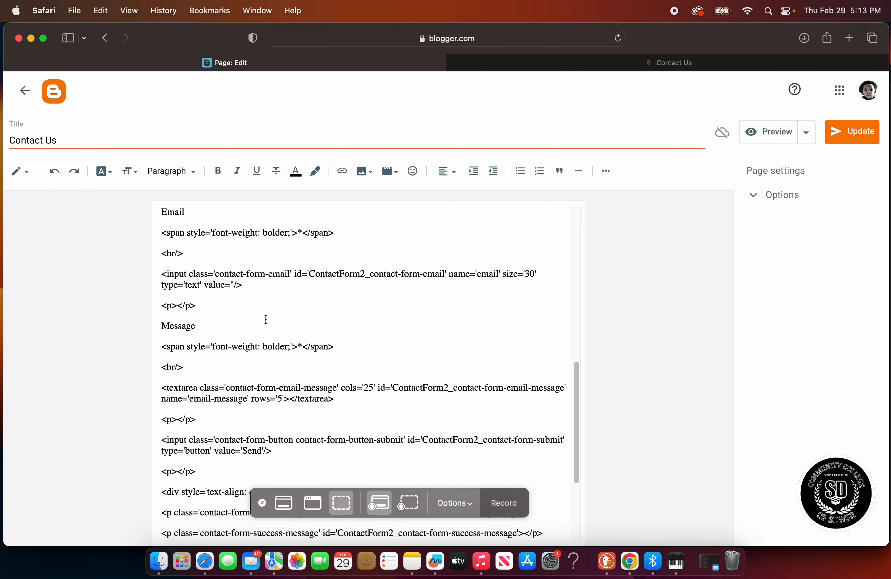
# Delete all the pasted code from the Contact Us page body in Compose view
pyautogui.click(22, 172)
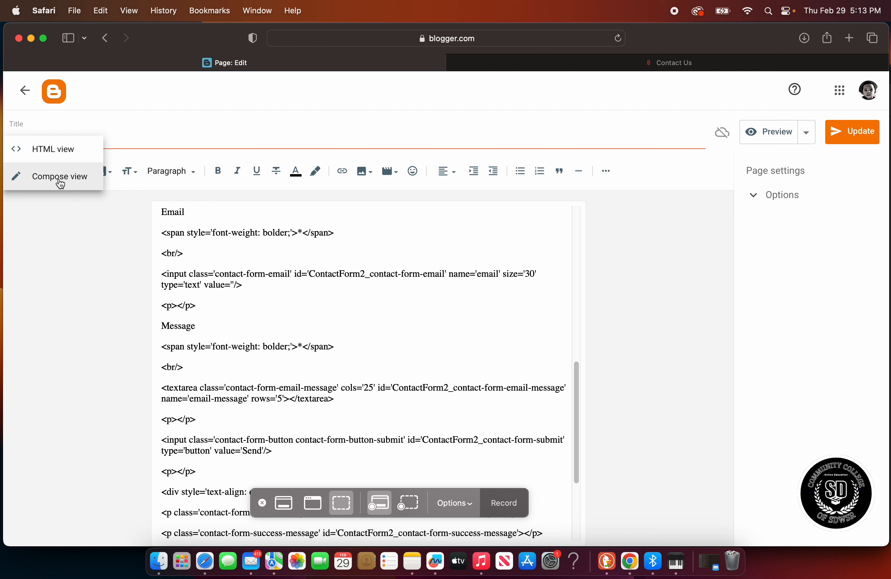
pyautogui.scroll(-9, 188, 294)
pyautogui.scroll(20, 214, 298)
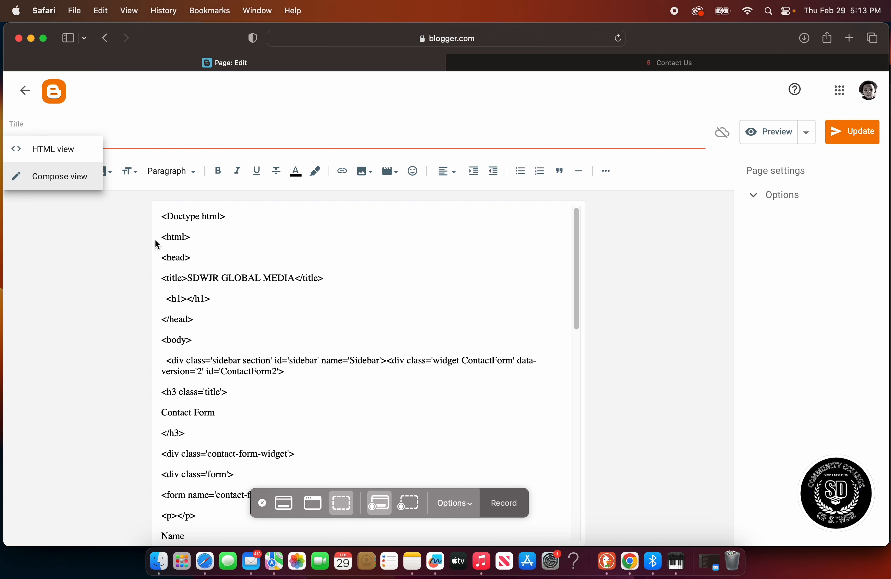
pyautogui.moveTo(163, 216); pyautogui.dragTo(330, 563)
pyautogui.press('BackSpace')
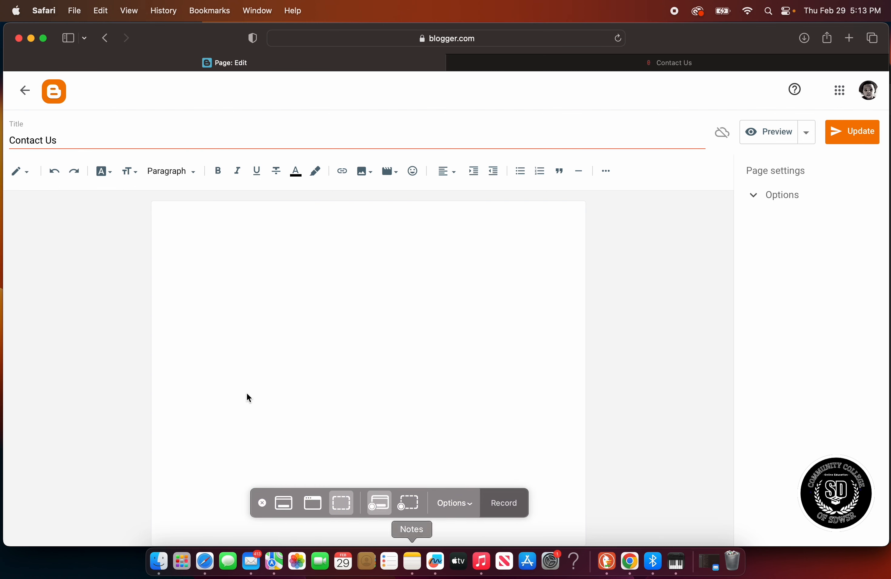
# Switch the Contact Us page to HTML view and replace its existing markup with the copied contact form code
pyautogui.click(30, 178)
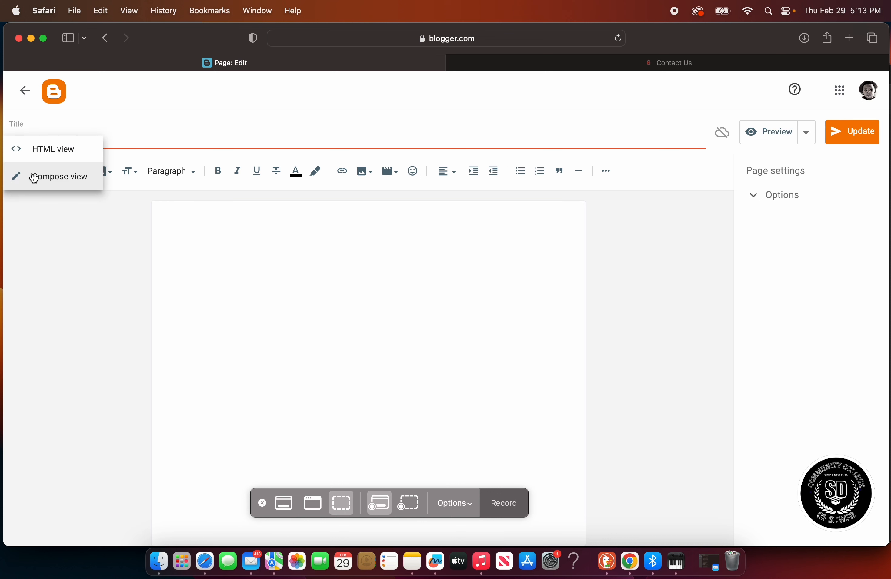
pyautogui.click(60, 156)
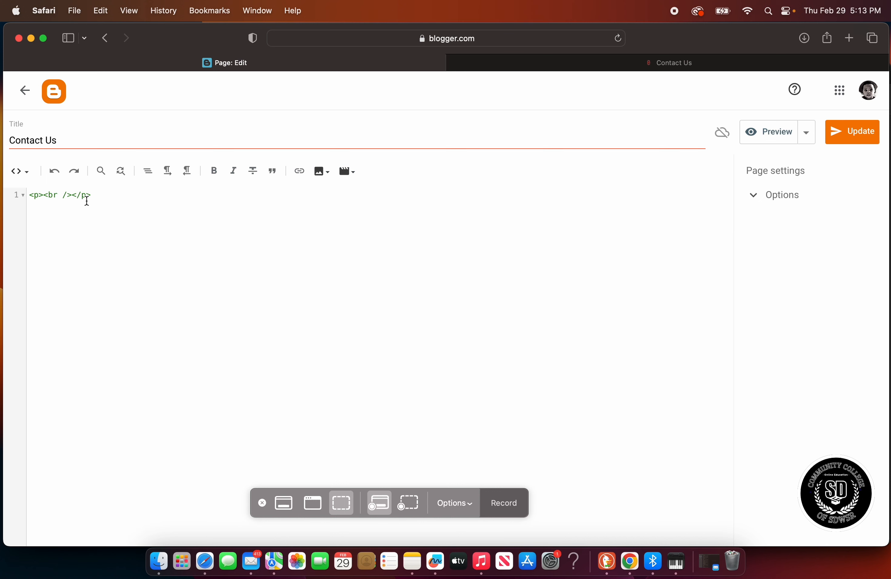
pyautogui.moveTo(105, 196); pyautogui.dragTo(28, 195)
pyautogui.press('BackSpace')
pyautogui.press('super+v')
pyautogui.scroll(2, 134, 256)
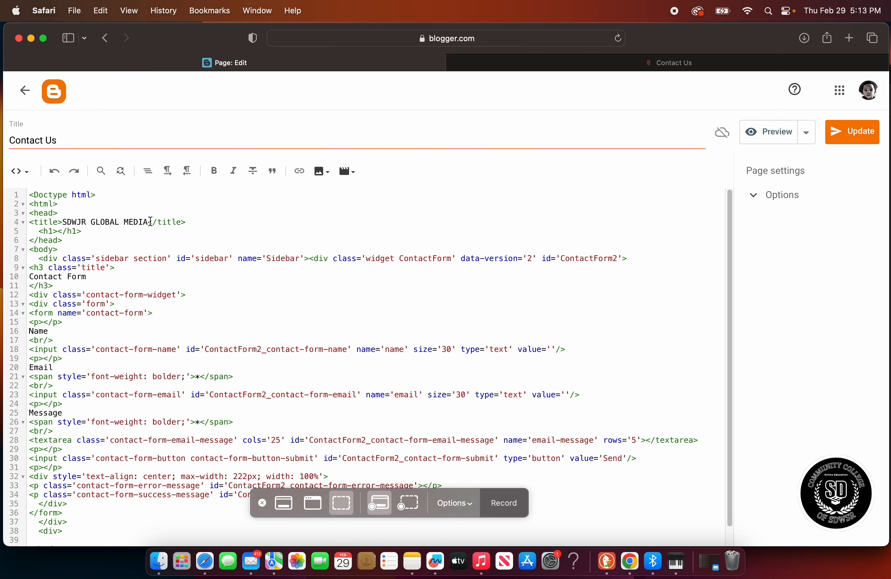
# Replace the text inside the code's title tag with "CHARITABLE ORGANIZATION USA"
pyautogui.moveTo(148, 221); pyautogui.dragTo(64, 222)
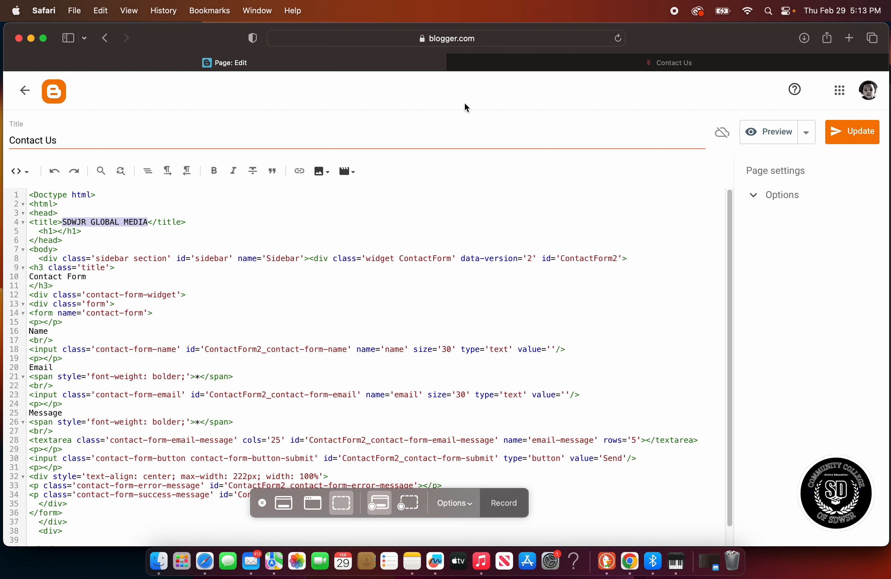
pyautogui.write('SDWJR')
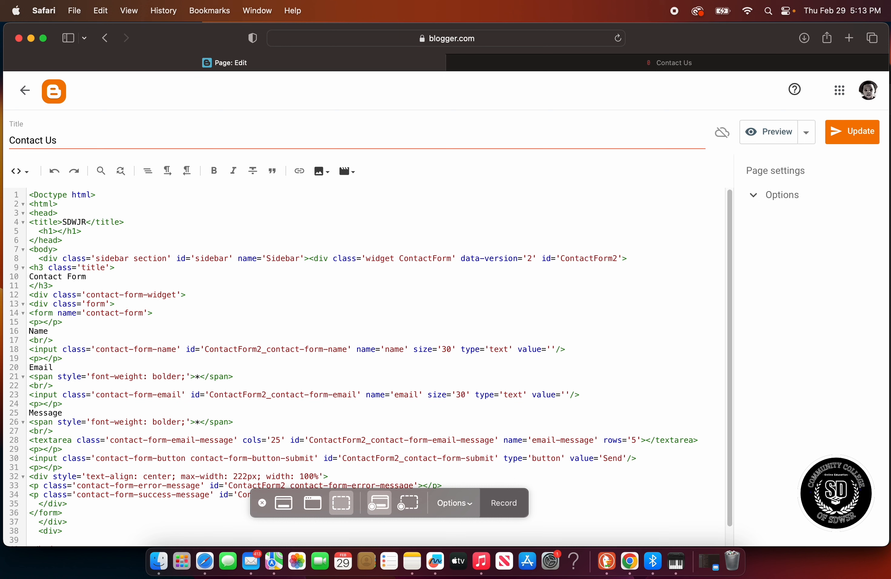
pyautogui.press('BackSpace')
pyautogui.press('BackSpace')
pyautogui.press('BackSpace')
pyautogui.press('BackSpace')
pyautogui.press('BackSpace')
pyautogui.write('CHARITAB')
pyautogui.write('LE DON')
pyautogui.press('BackSpace')
pyautogui.press('BackSpace')
pyautogui.press('BackSpace')
pyautogui.write('ORGA')
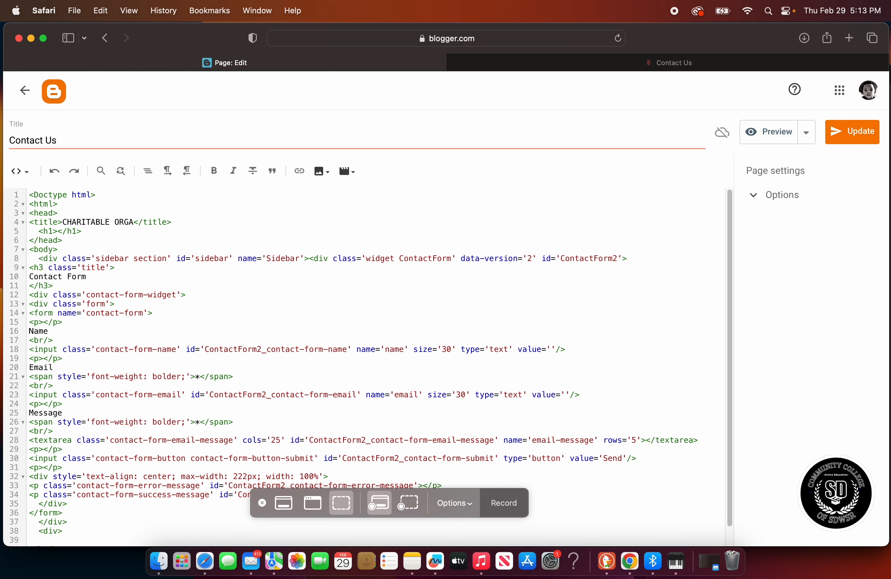
pyautogui.write('NIZATION USA')
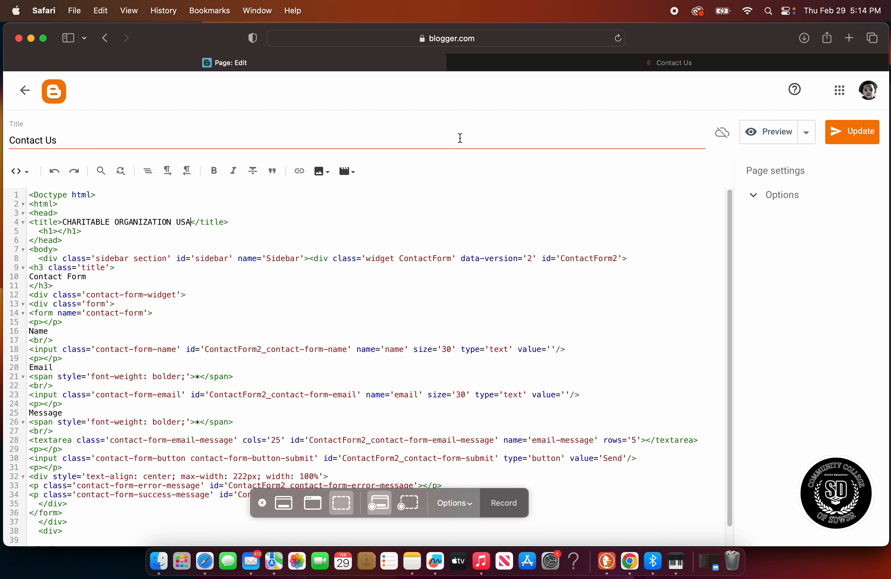
# Update the Contact Us page with the new code and return to the SDWJR BLOG's Pages list
pyautogui.scroll(-2, 356, 476)
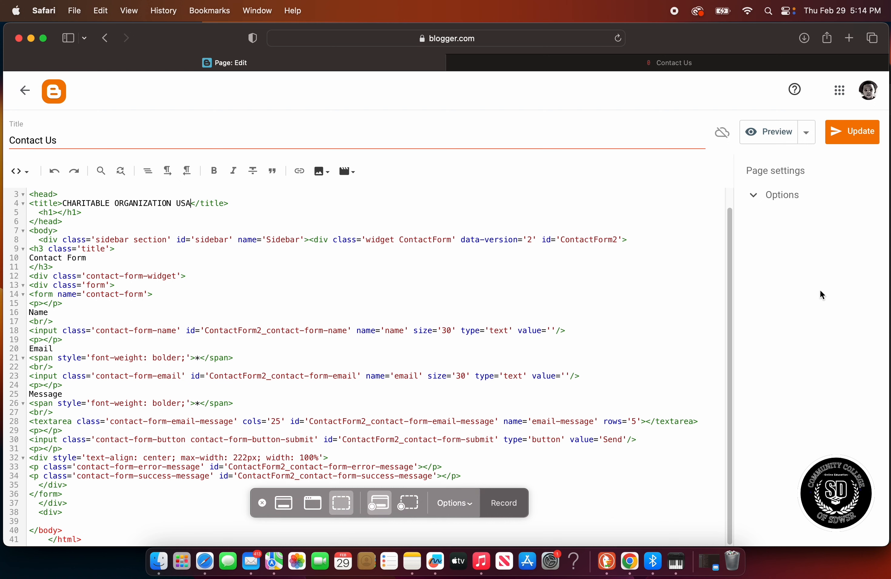
pyautogui.click(862, 134)
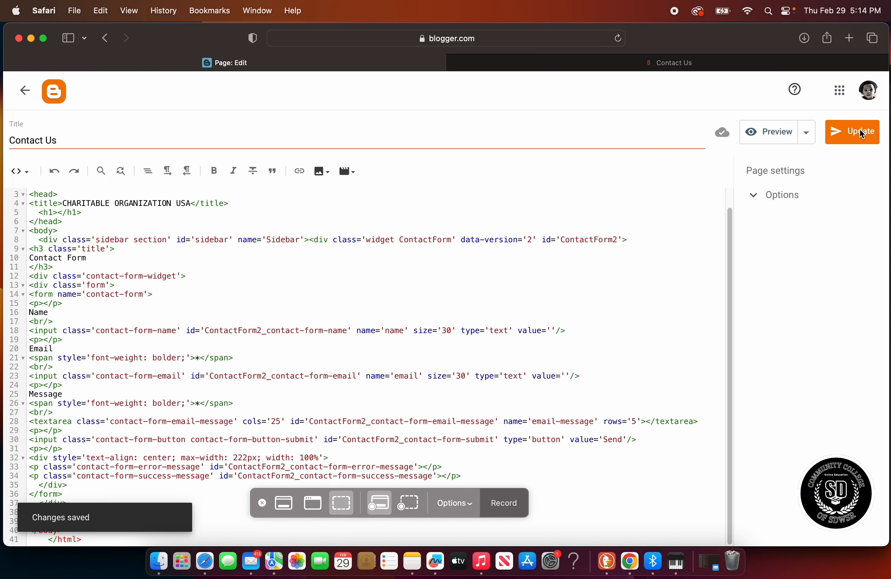
pyautogui.click(23, 93)
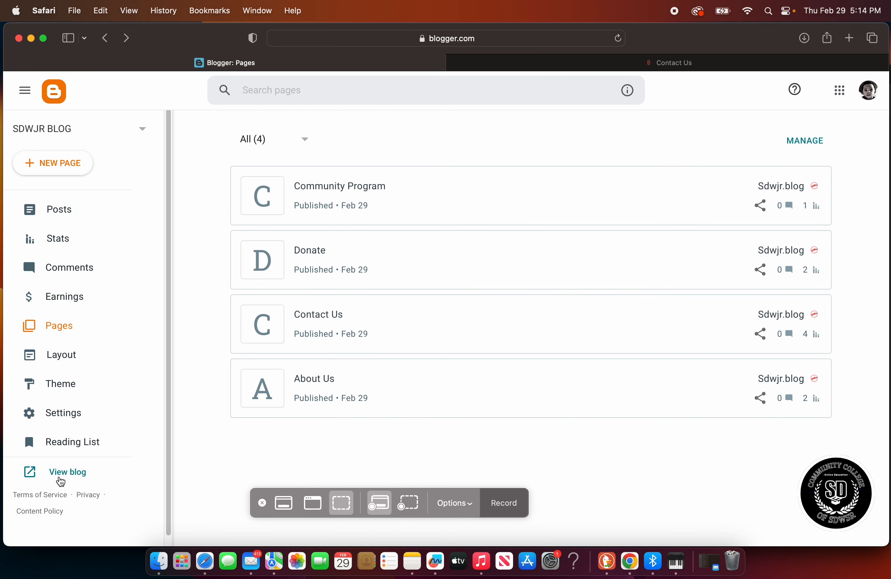
# View the contact form on the SDWJR BLOG's live Contact Us page
pyautogui.click(584, 64)
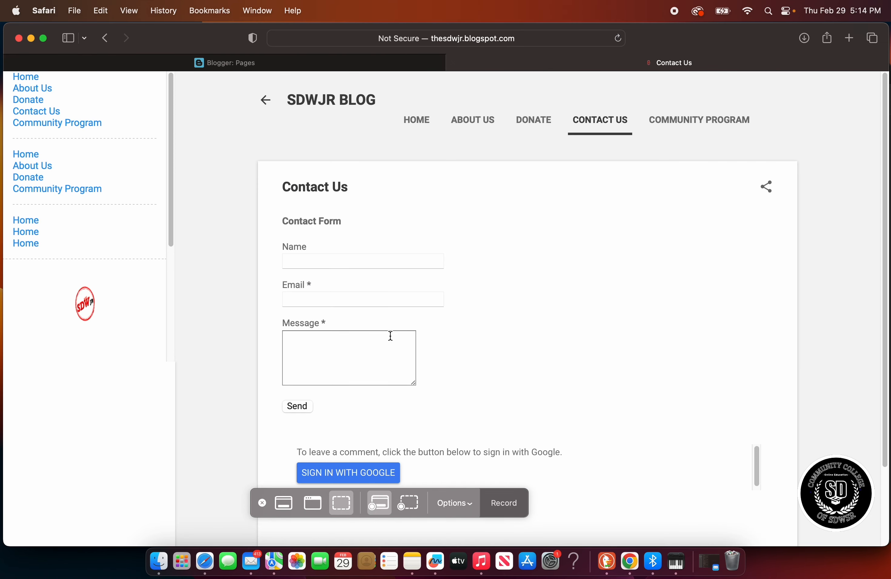
pyautogui.scroll(-2, 392, 337)
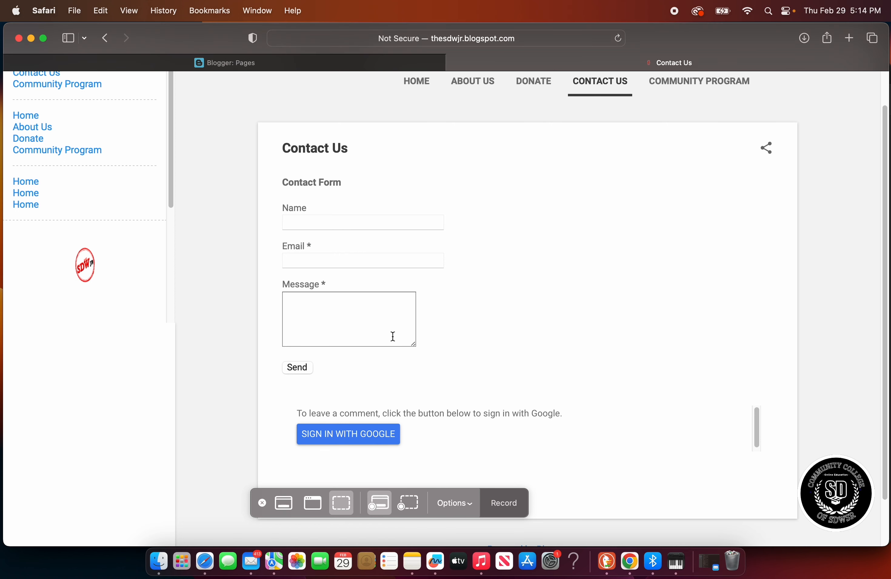
pyautogui.scroll(2, 393, 337)
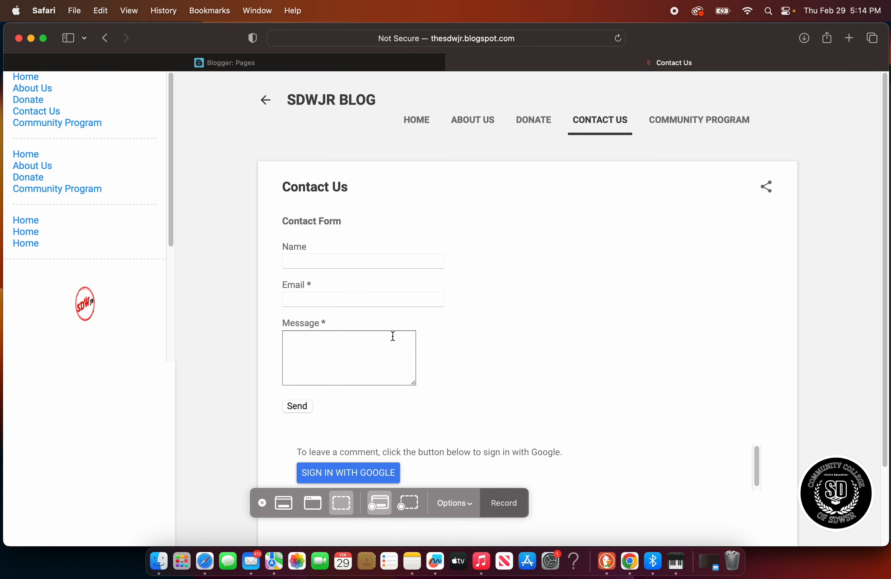
# Open the SDWJR BLOG's Layout and add a visible Contact Form gadget to Sidebar (Top), keeping the title "Contact Form"
pyautogui.click(413, 61)
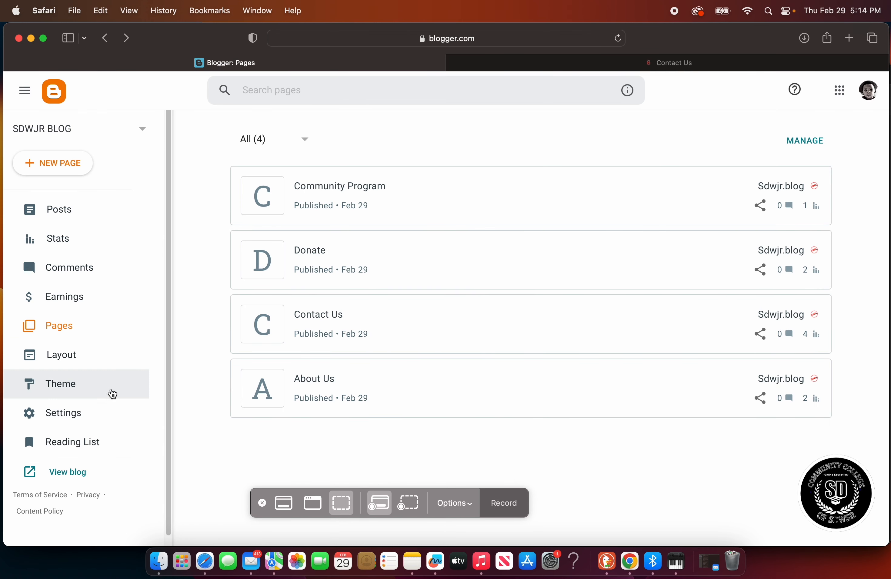
pyautogui.click(74, 361)
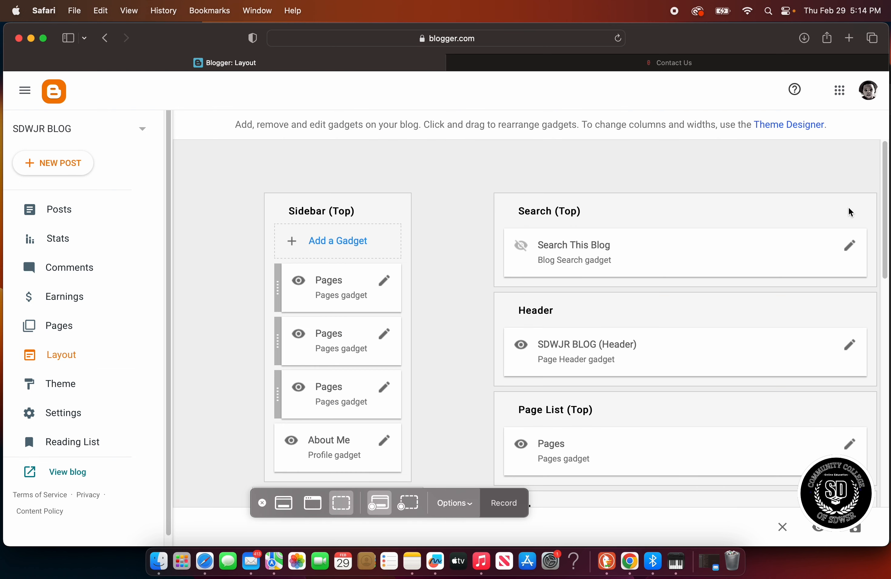
pyautogui.scroll(-3, 767, 290)
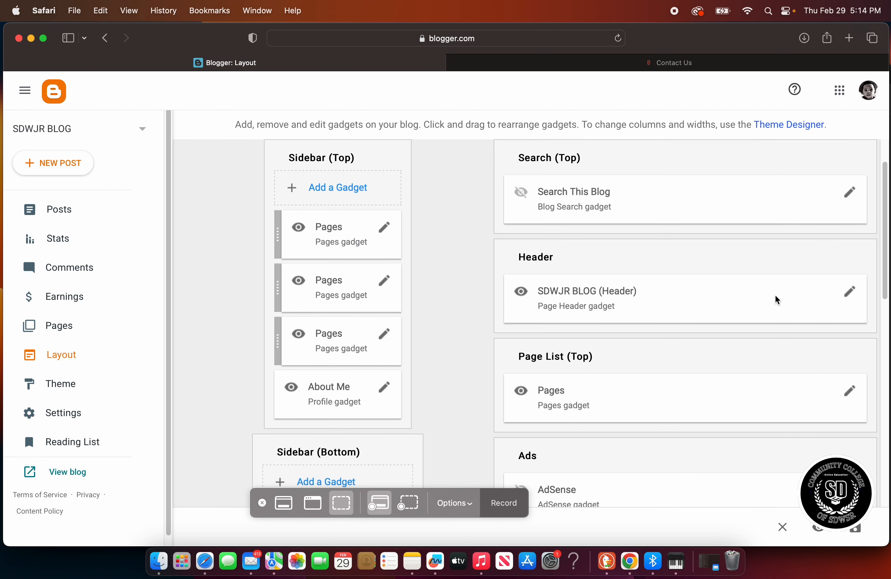
pyautogui.click(340, 191)
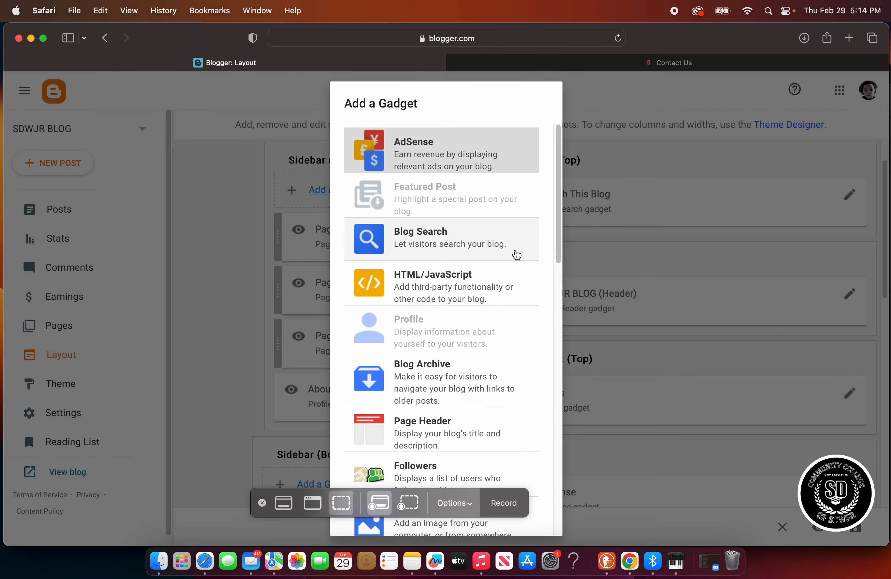
pyautogui.scroll(-2, 513, 311)
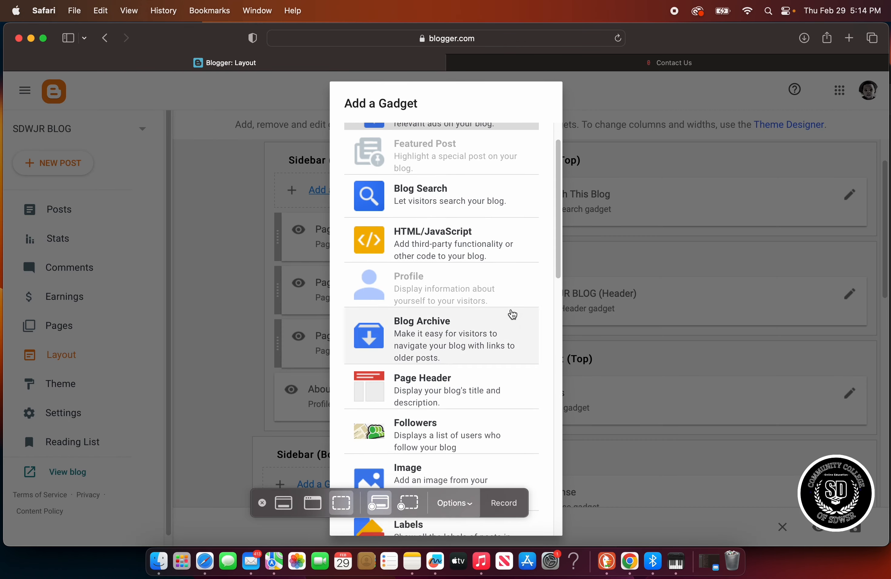
pyautogui.scroll(-5, 513, 314)
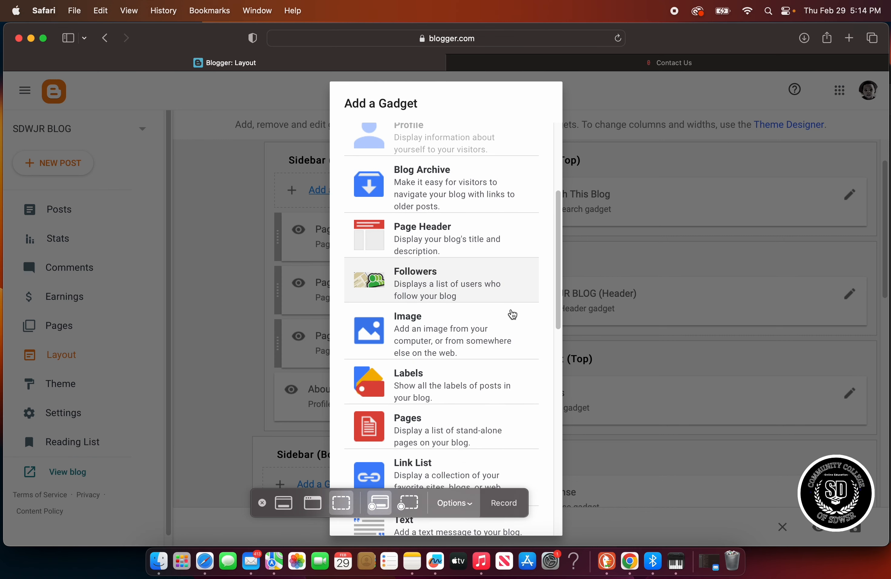
pyautogui.scroll(-8, 512, 314)
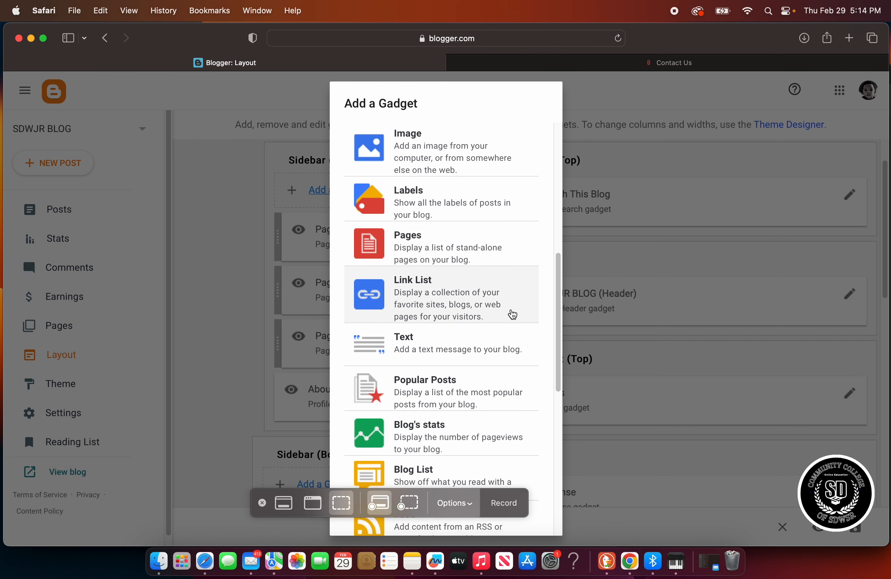
pyautogui.scroll(-11, 513, 315)
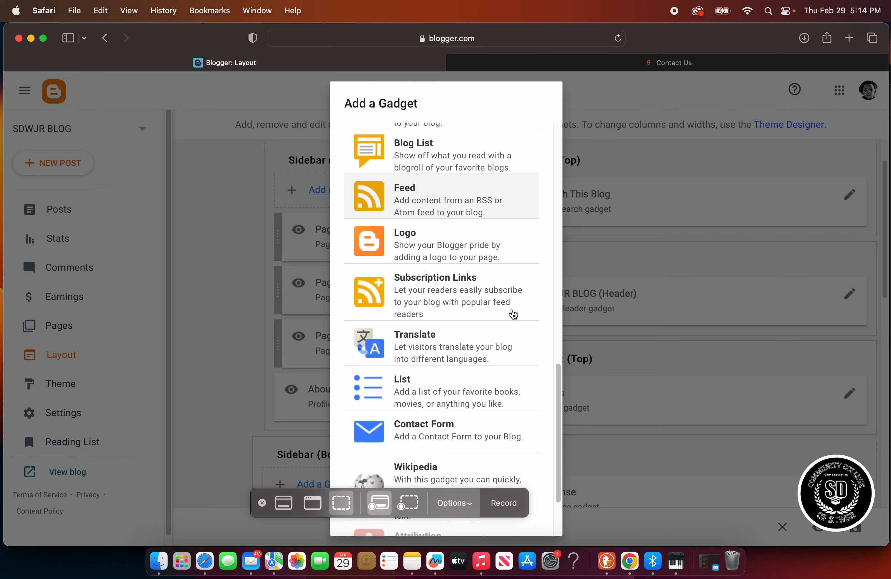
pyautogui.click(476, 382)
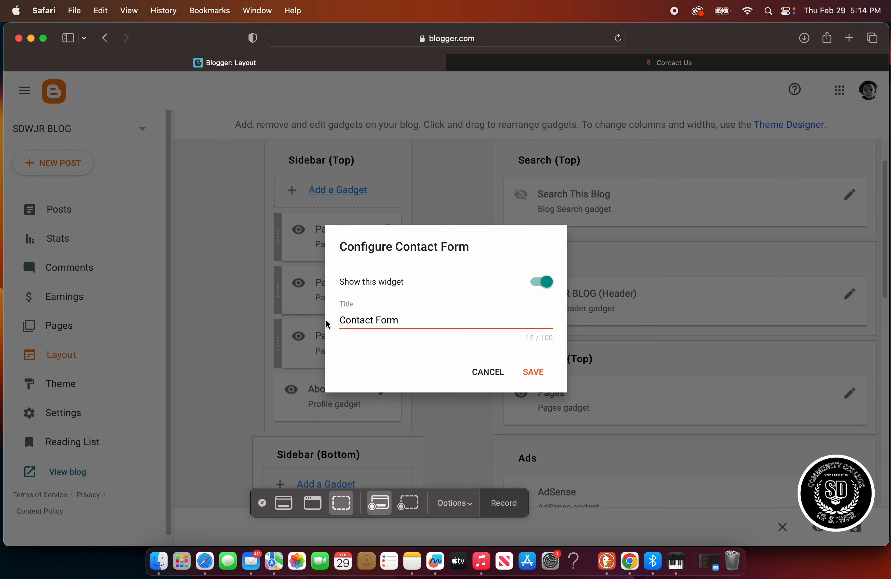
pyautogui.click(534, 374)
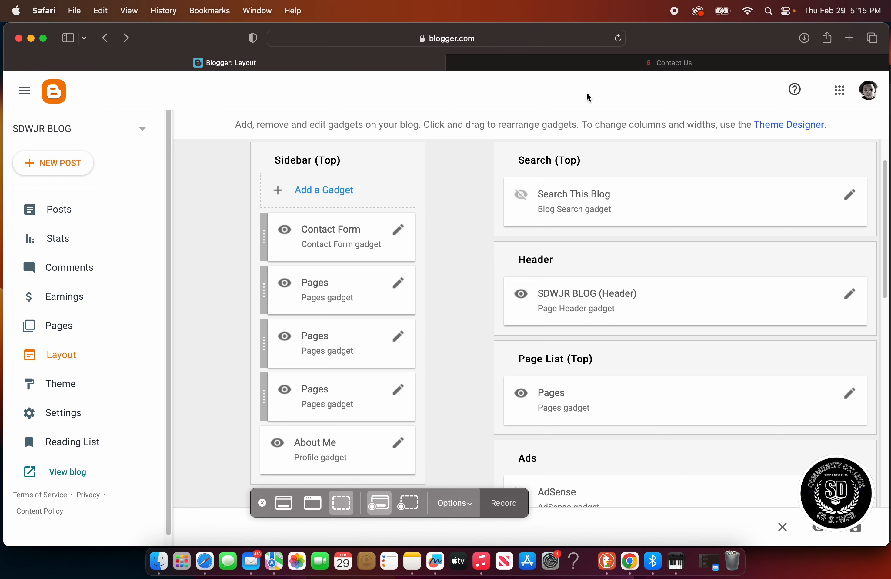
# Reload the SDWJR BLOG's live Contact Us page and examine the Contact Form gadget in its sidebar
pyautogui.click(614, 64)
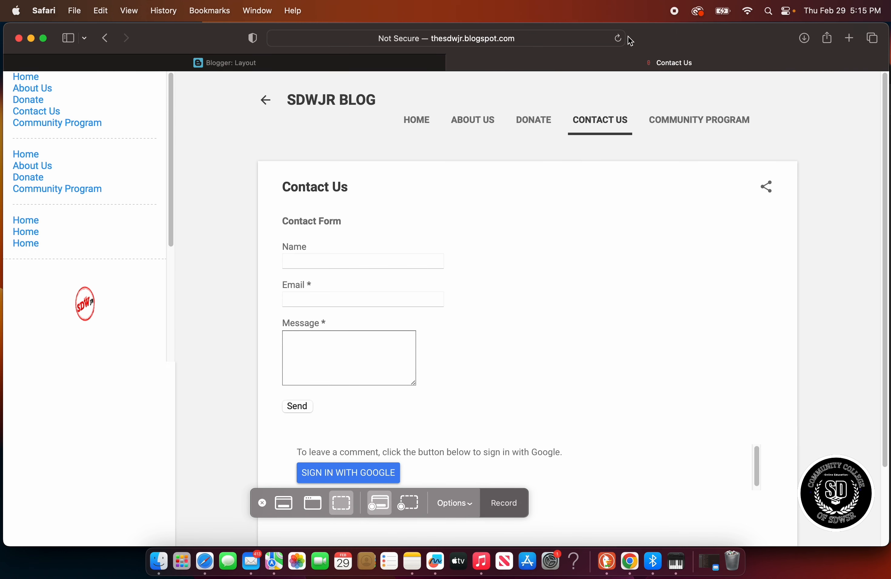
pyautogui.click(618, 38)
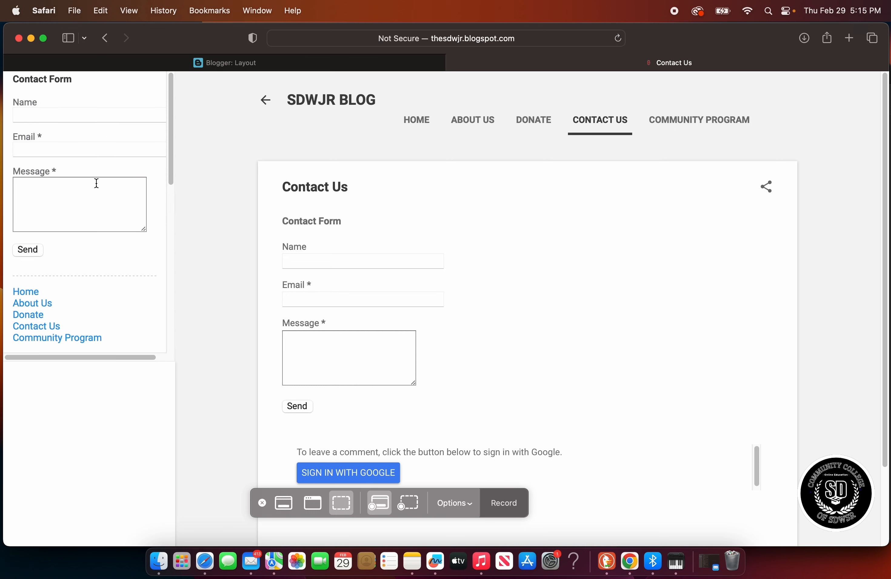
pyautogui.scroll(-3, 171, 147)
pyautogui.scroll(3, 173, 155)
# Compare the Name and Email fields of the sidebar contact form with the form in the page body, and reopen the Contact Us page
pyautogui.click(71, 113)
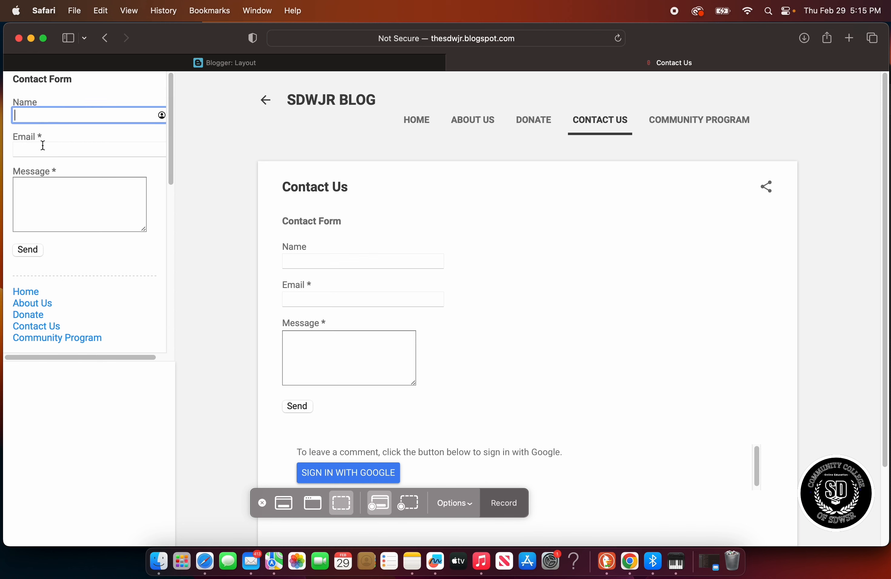
pyautogui.click(304, 255)
pyautogui.click(74, 149)
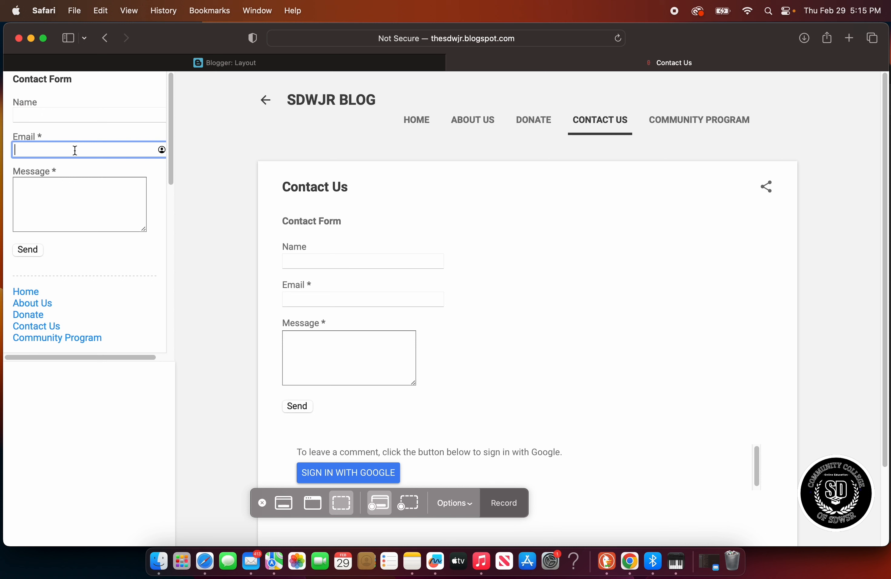
pyautogui.click(330, 265)
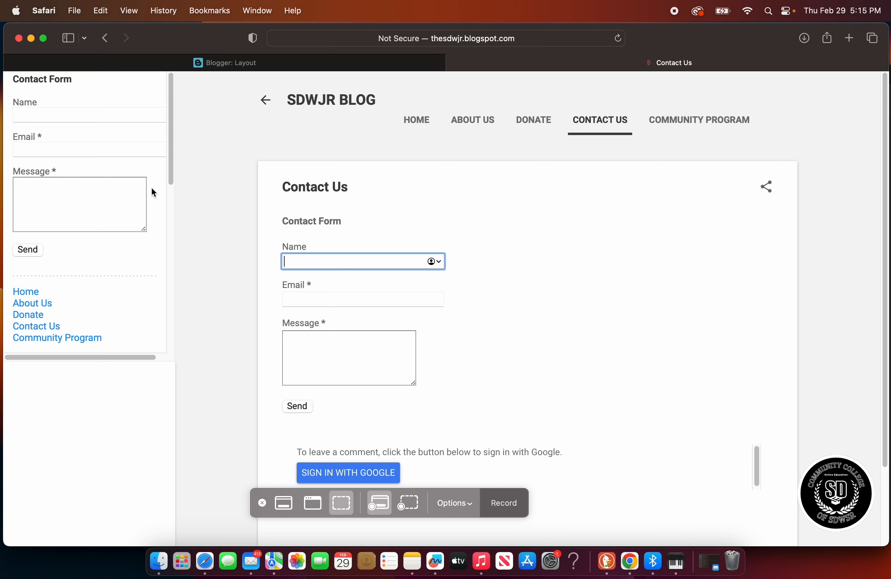
pyautogui.click(80, 150)
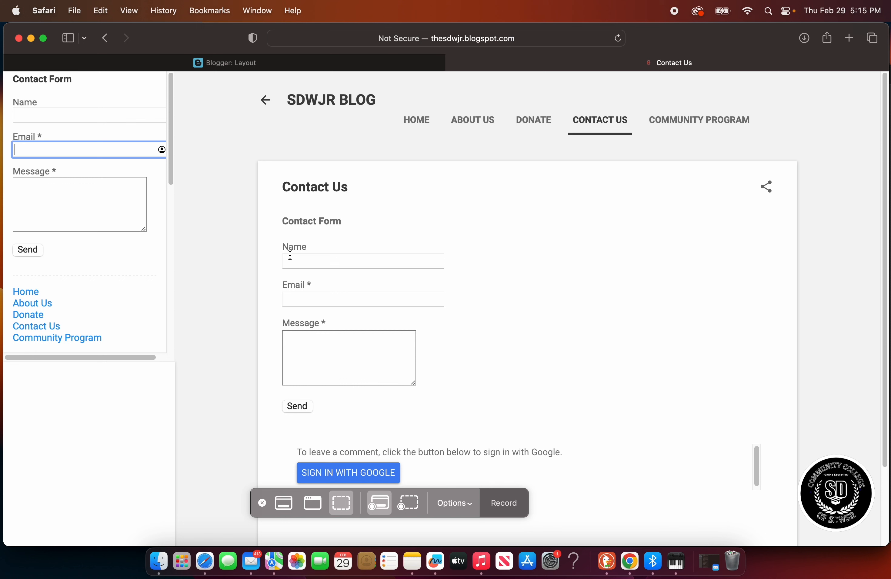
pyautogui.click(343, 264)
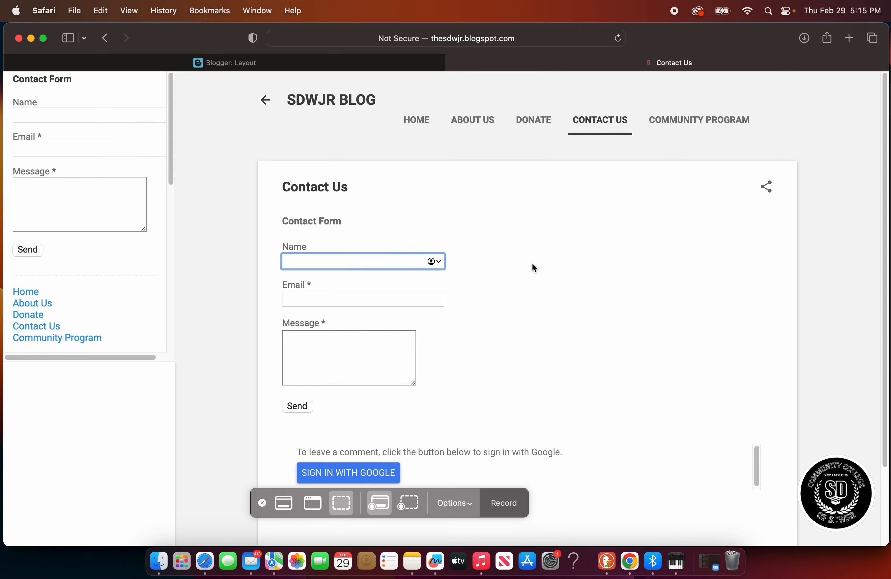
pyautogui.click(605, 132)
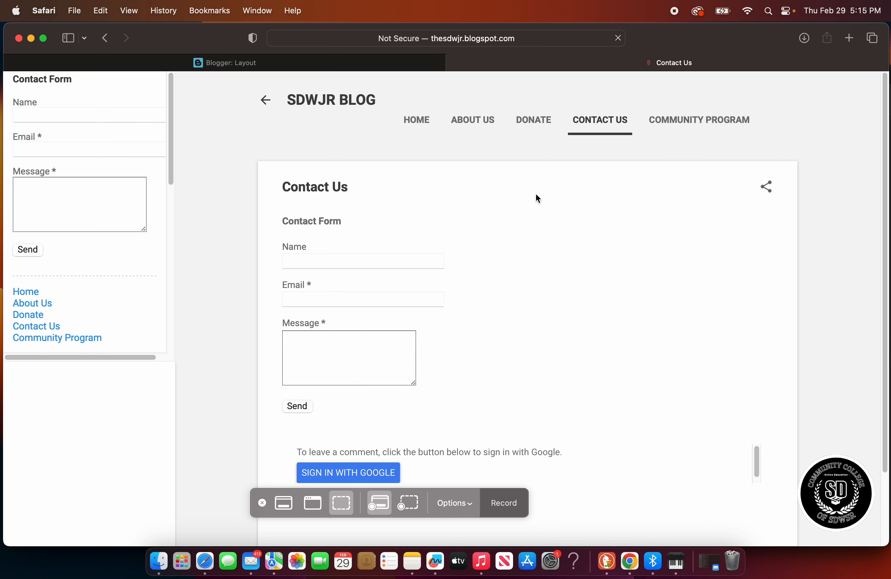
# Switch to Chrome, check the DONATE link on the SDWJR GLOBAL NETWORK's Contact Us page, and return to that page
pyautogui.click(630, 562)
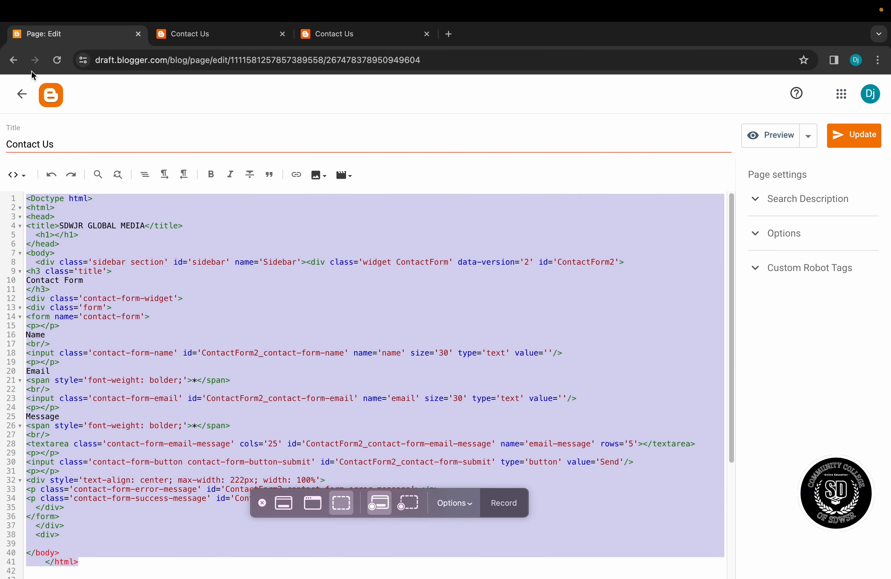
pyautogui.click(221, 35)
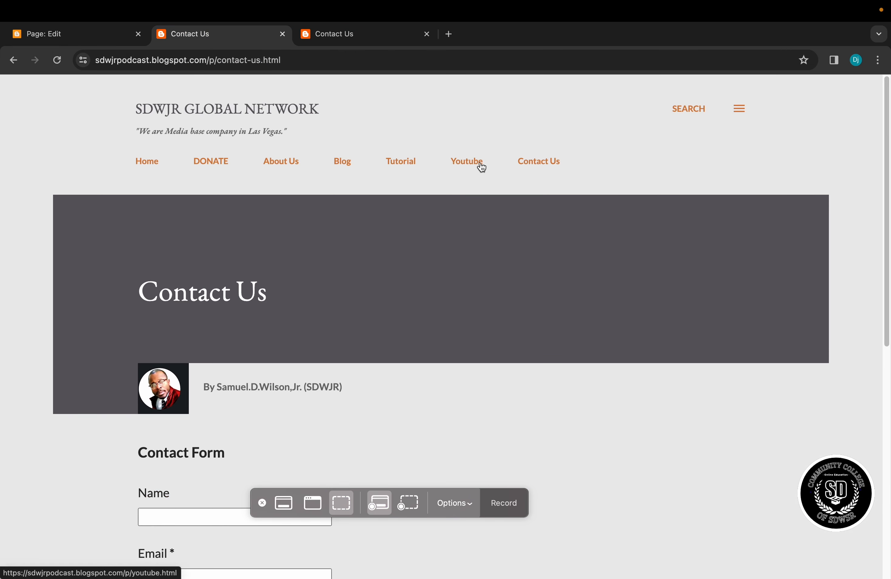
pyautogui.scroll(-1, 285, 400)
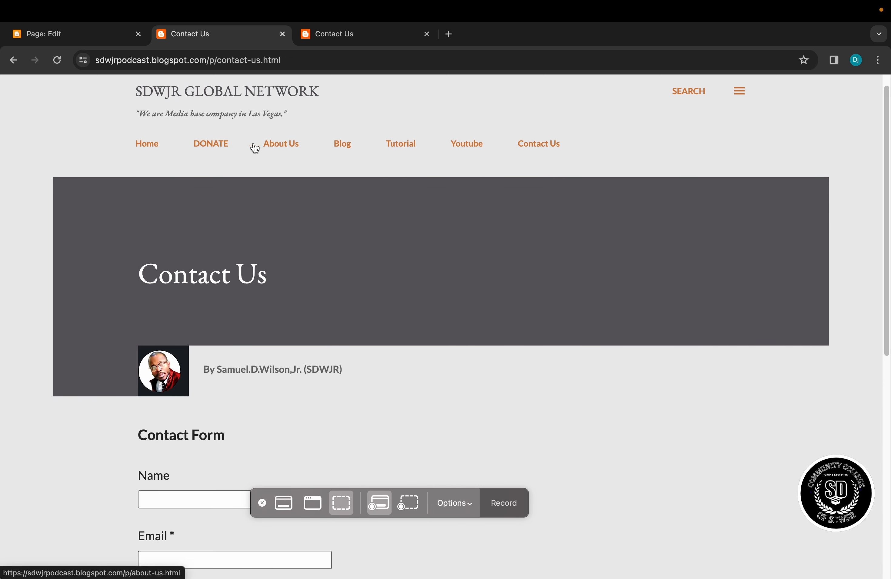
pyautogui.click(207, 152)
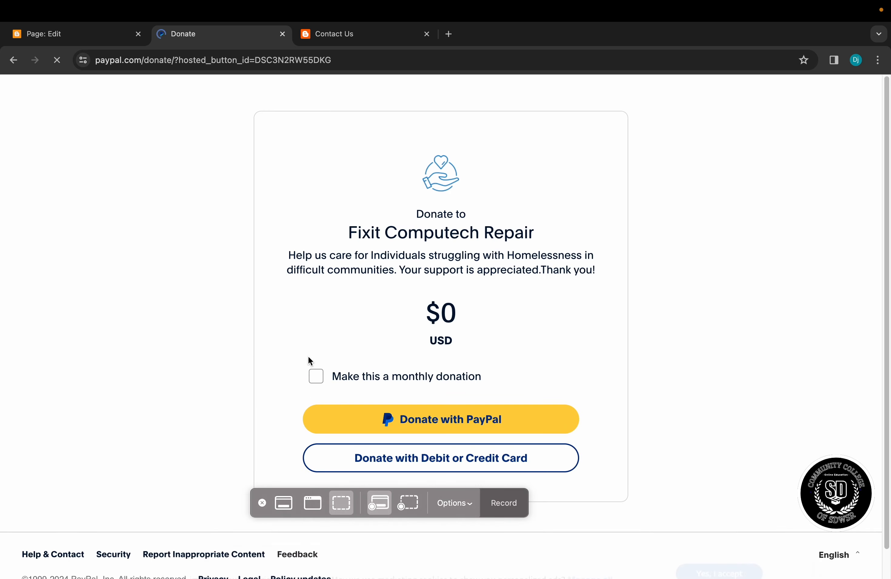
pyautogui.click(13, 60)
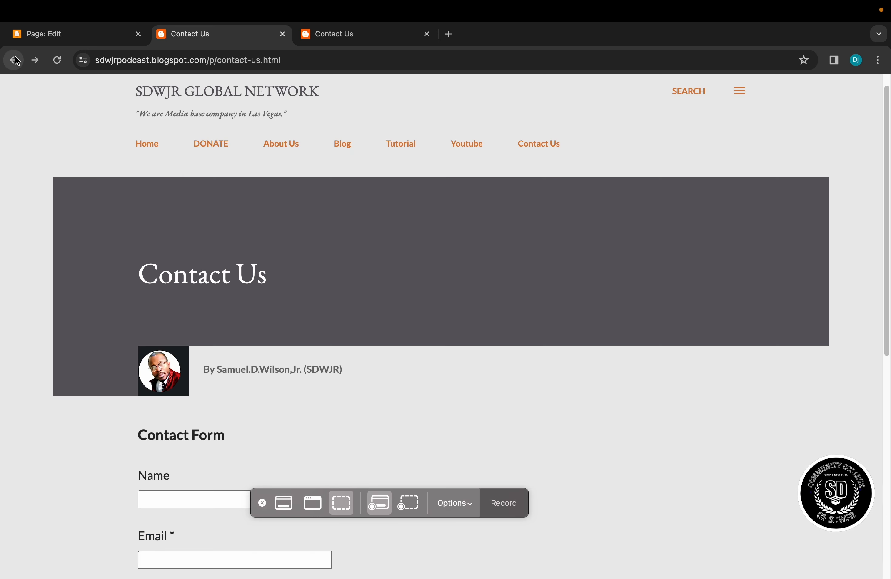
# Check where the SDWJR GLOBAL NETWORK's Home link leads and return to its Contact Us page to view the form
pyautogui.click(148, 150)
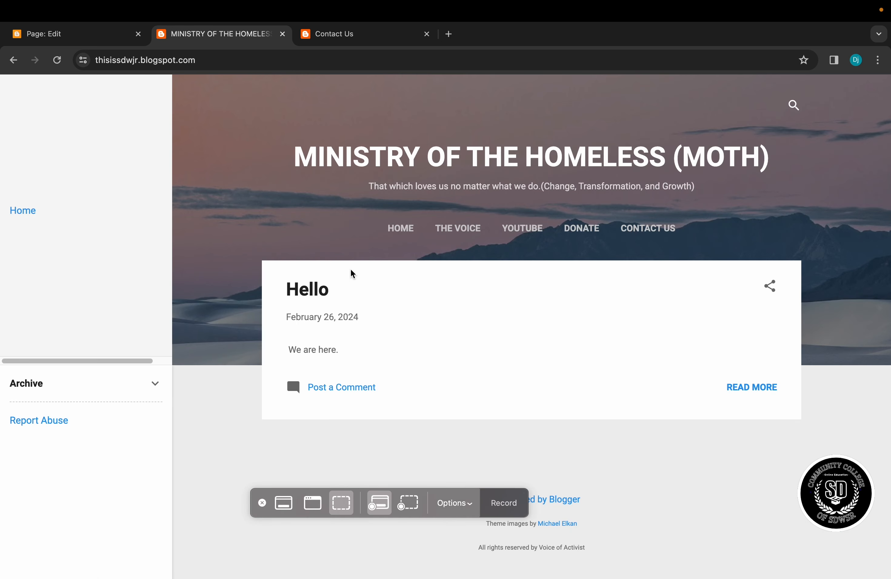
pyautogui.click(13, 61)
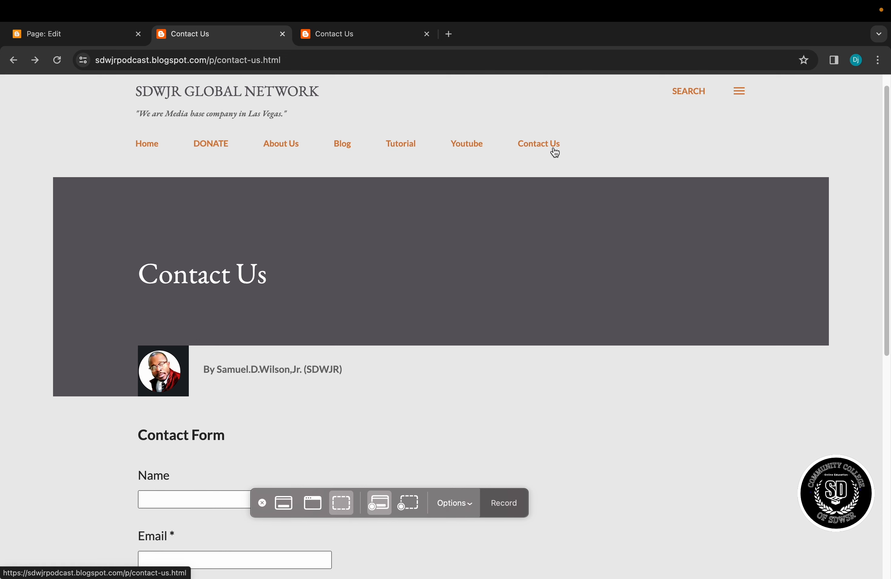
pyautogui.scroll(-1, 405, 360)
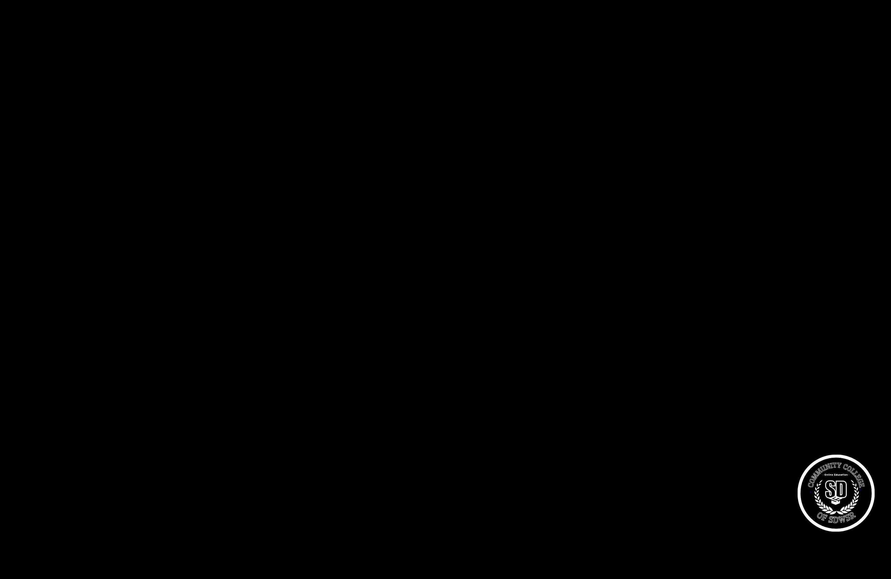